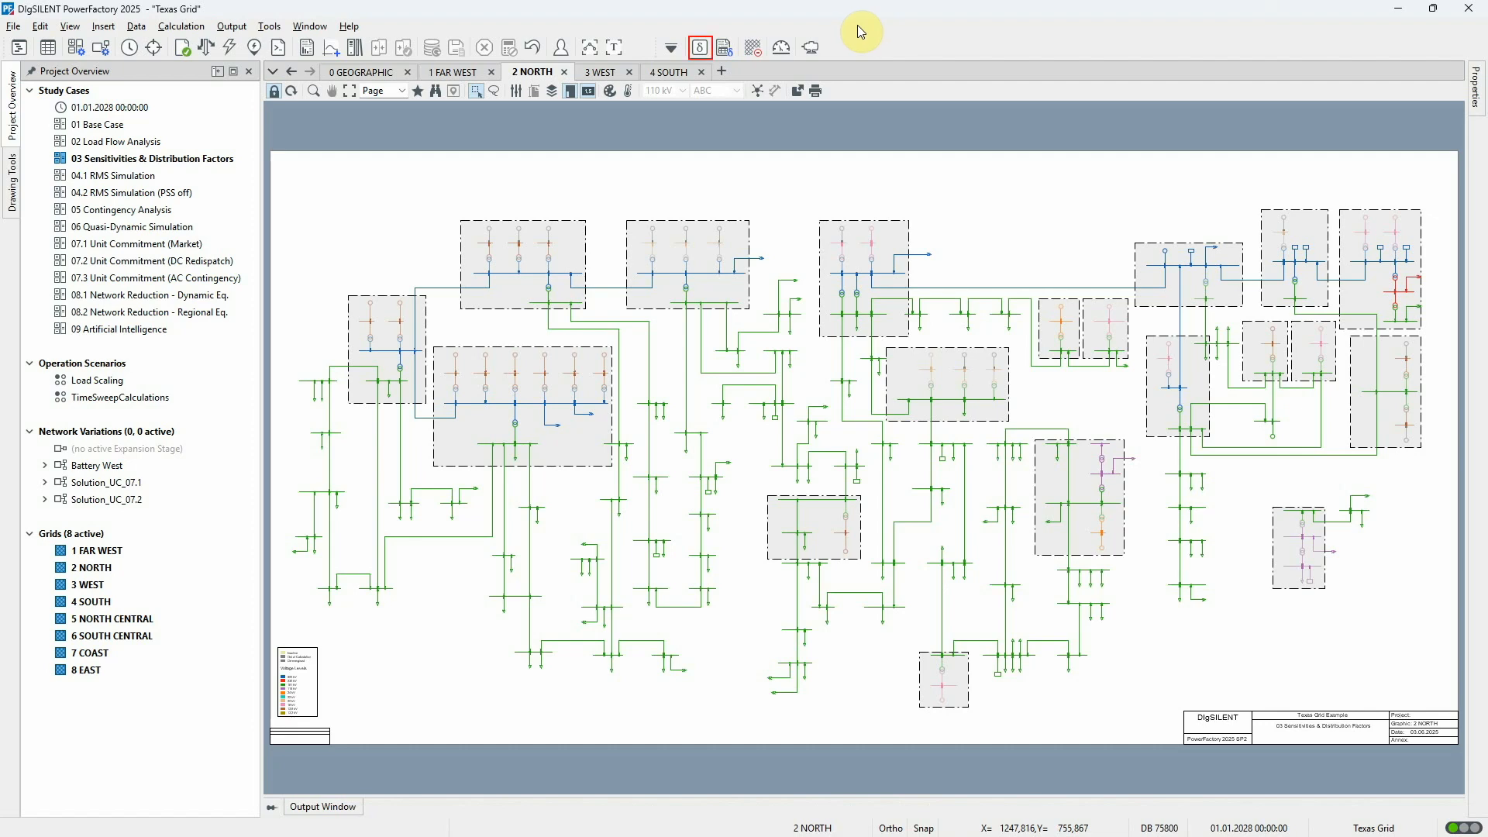
Open the Sensitivities / Distribution Factors command and inspect the contents of its assigned busbar set
{"action": "left_click", "coordinate": [700, 47]}
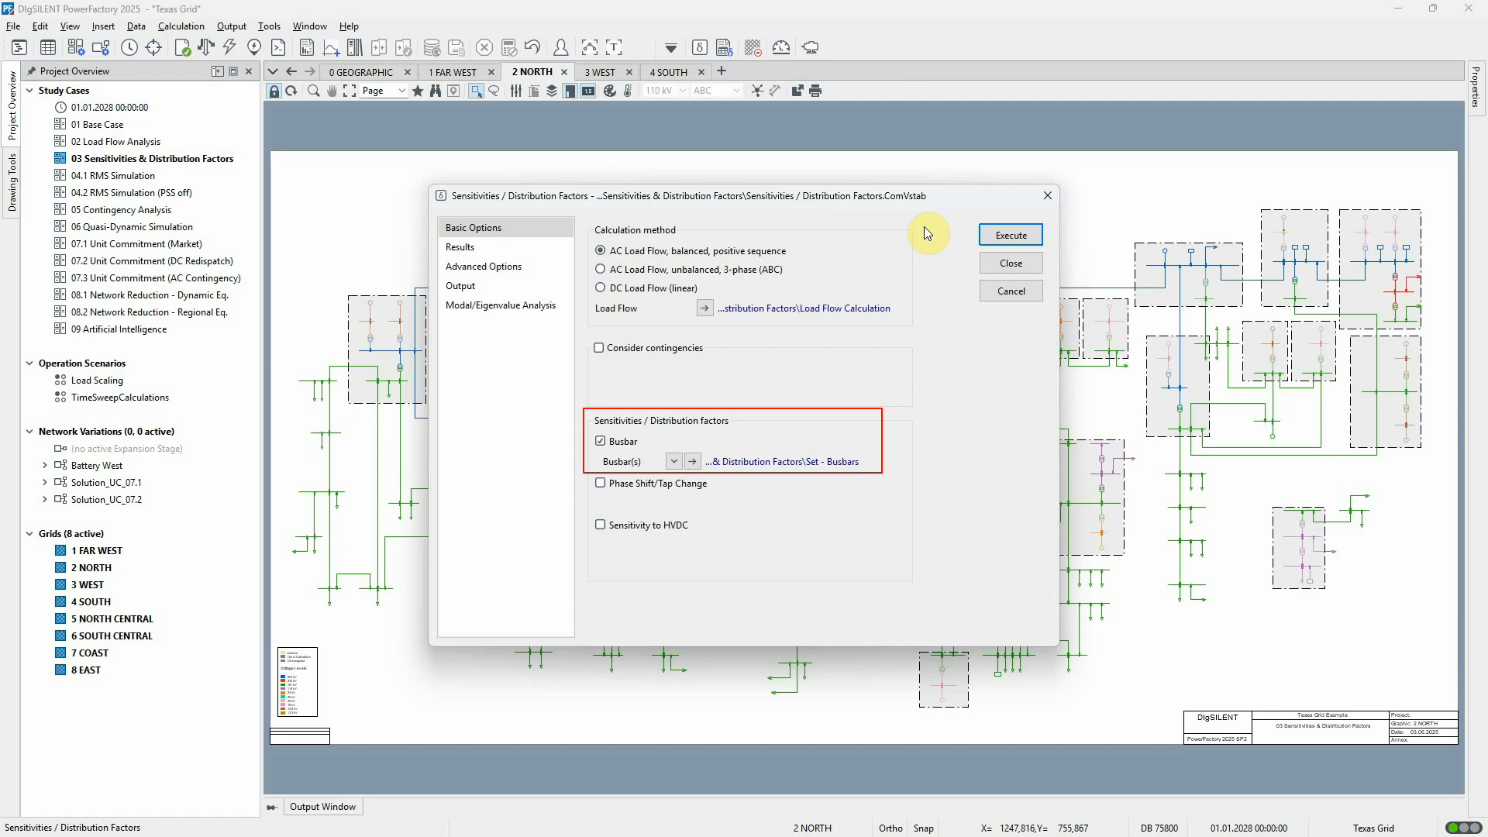
{"action": "left_click", "coordinate": [695, 464]}
{"action": "left_click", "coordinate": [888, 426]}
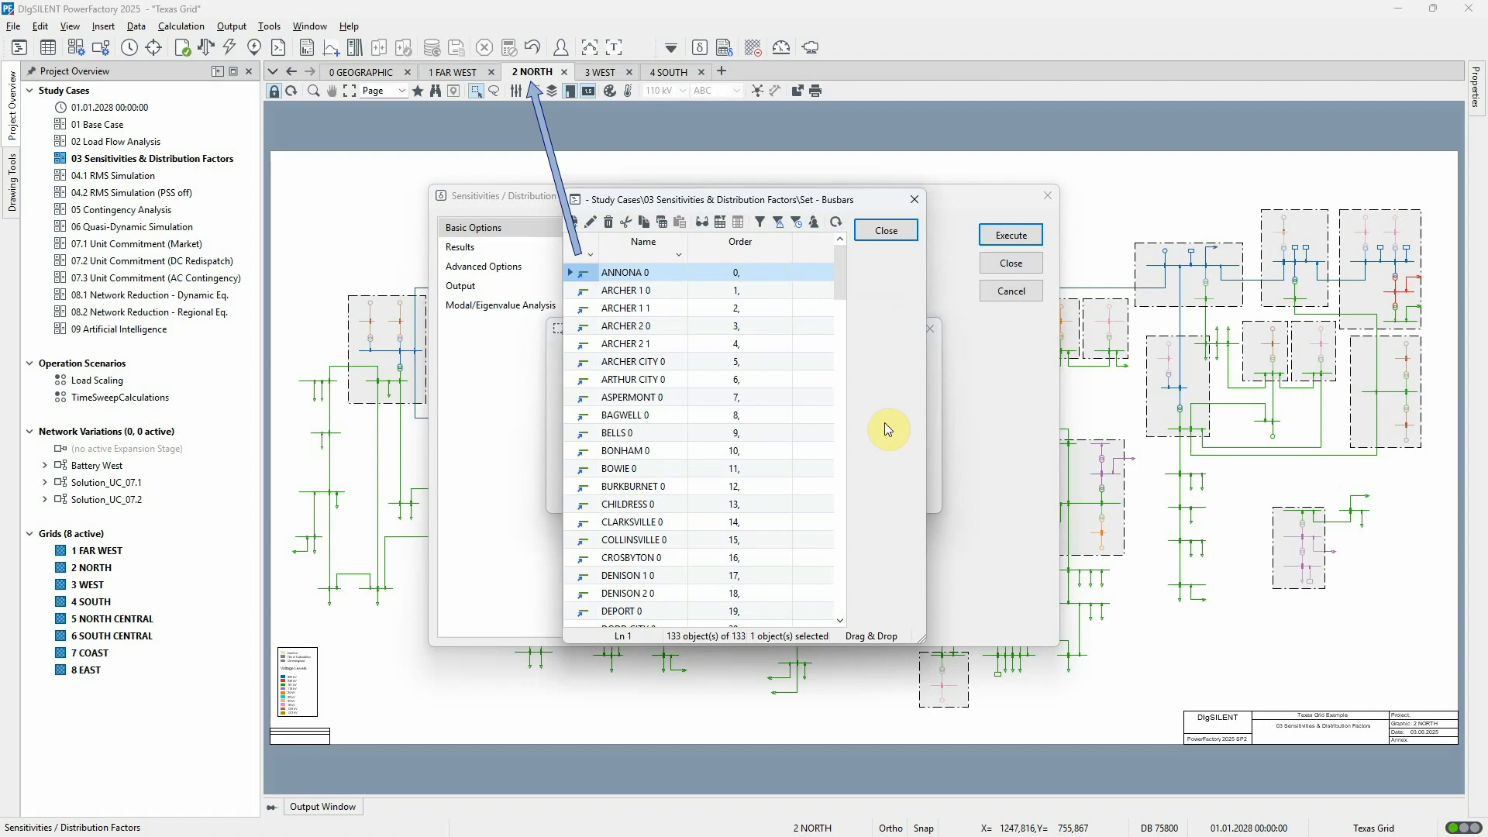
{"action": "left_click", "coordinate": [885, 230]}
{"action": "left_click", "coordinate": [895, 397]}
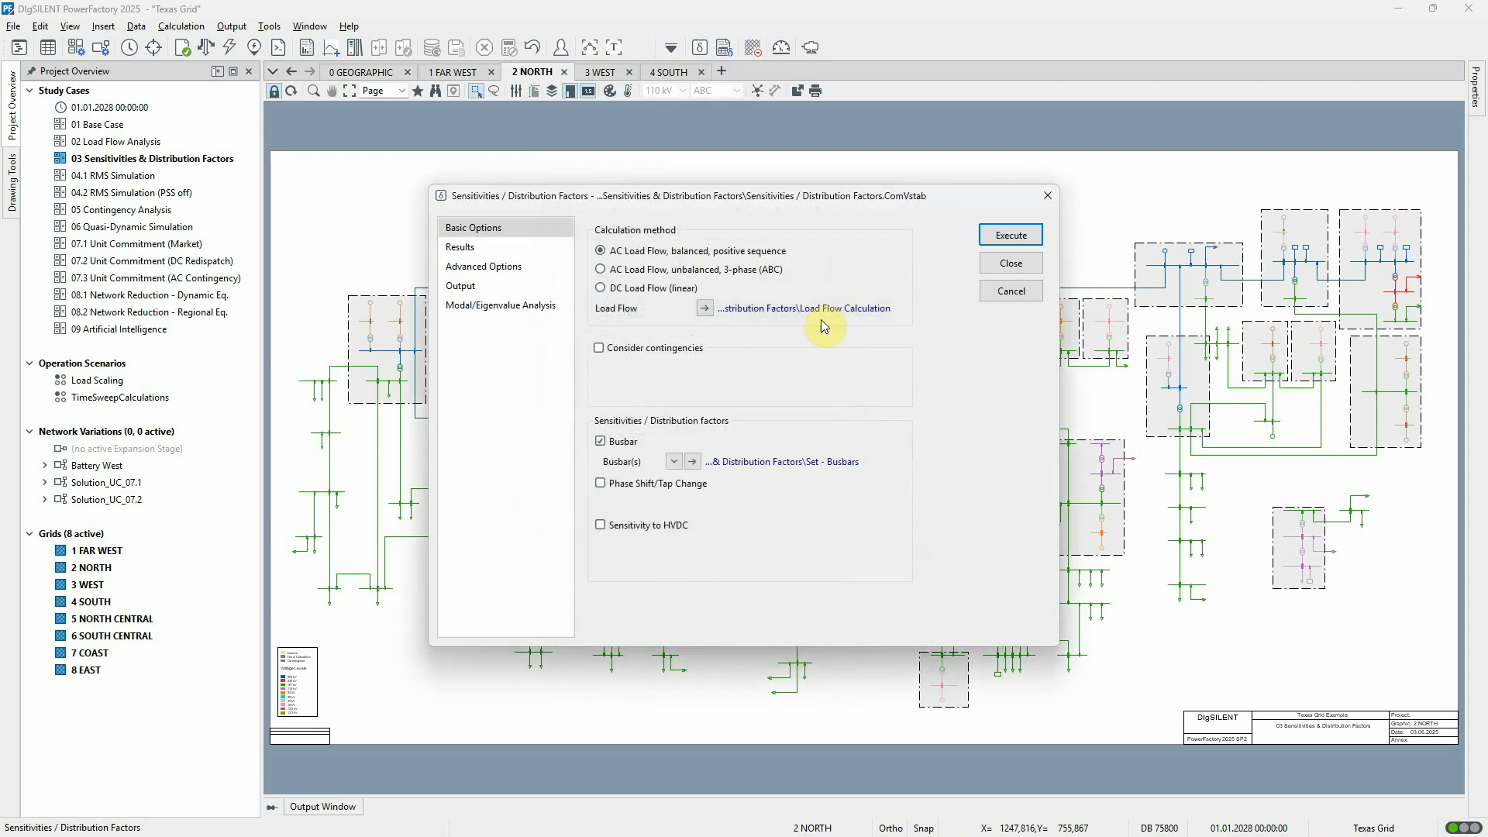
Review the result recording and advanced busbar settings, and execute the sensitivities calculation
{"action": "left_click", "coordinate": [555, 247]}
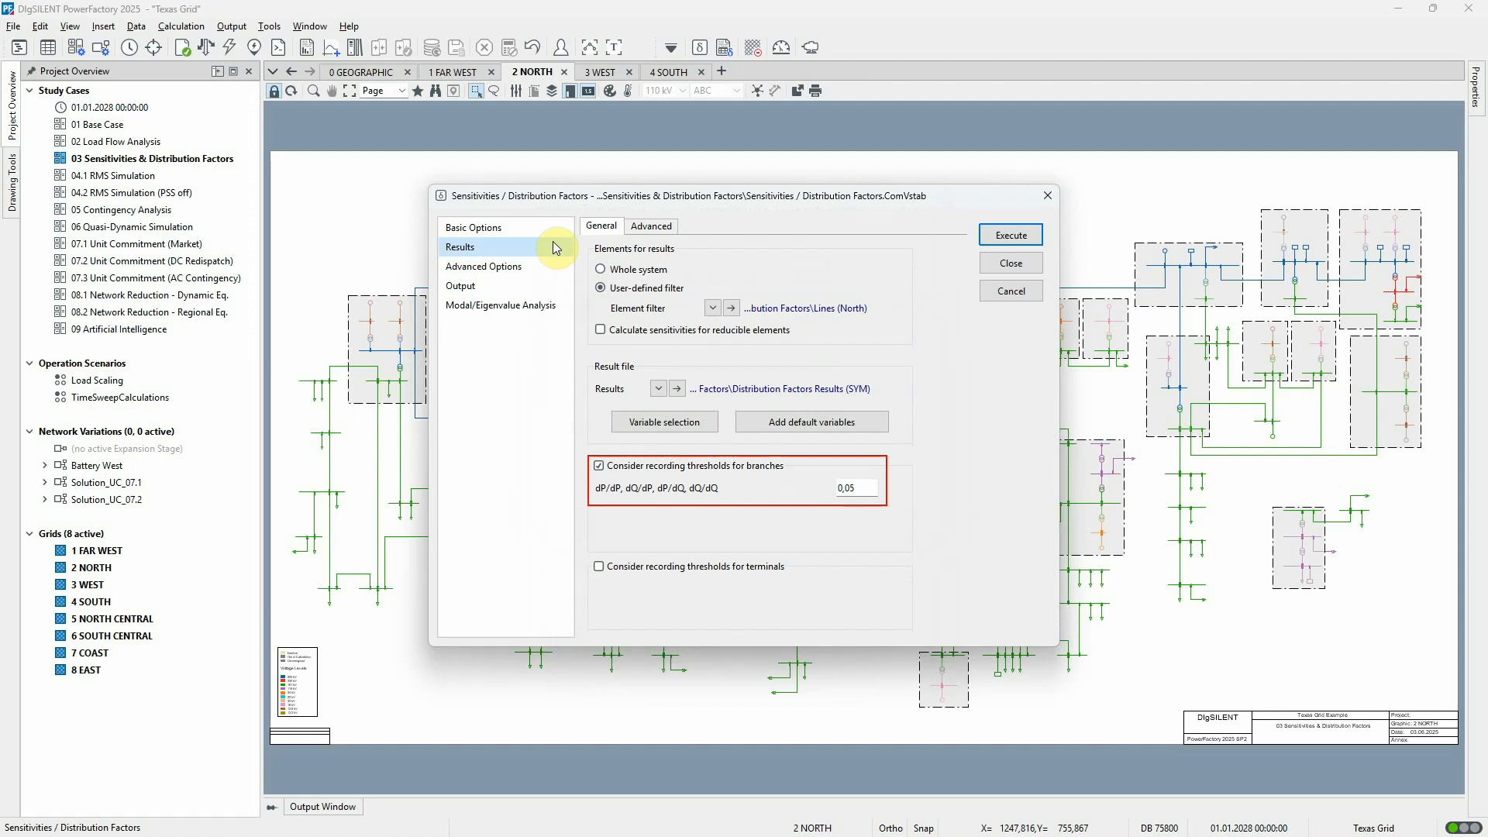
{"action": "left_click", "coordinate": [547, 266]}
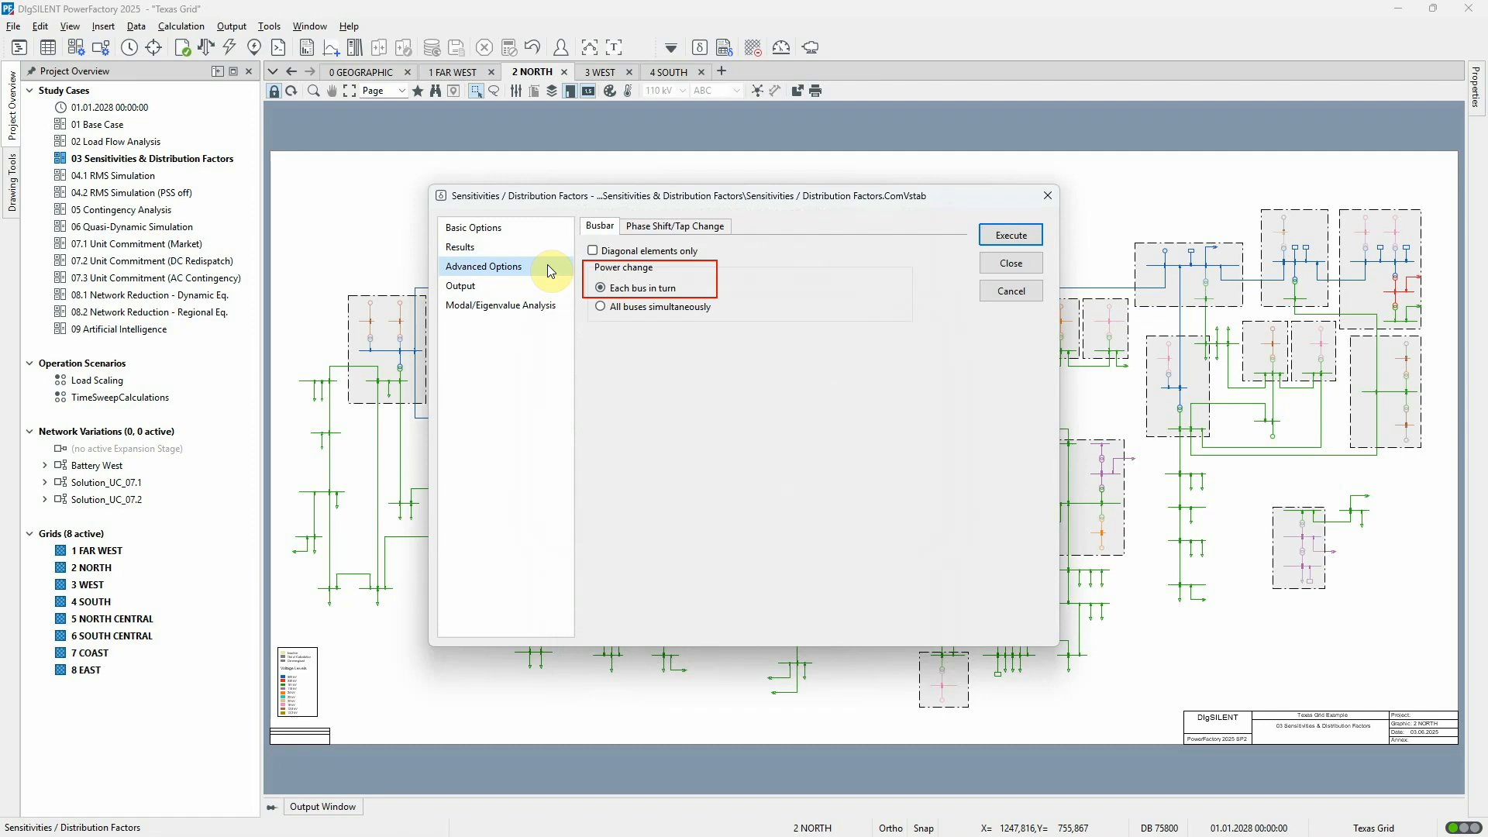
{"action": "left_click", "coordinate": [1007, 237]}
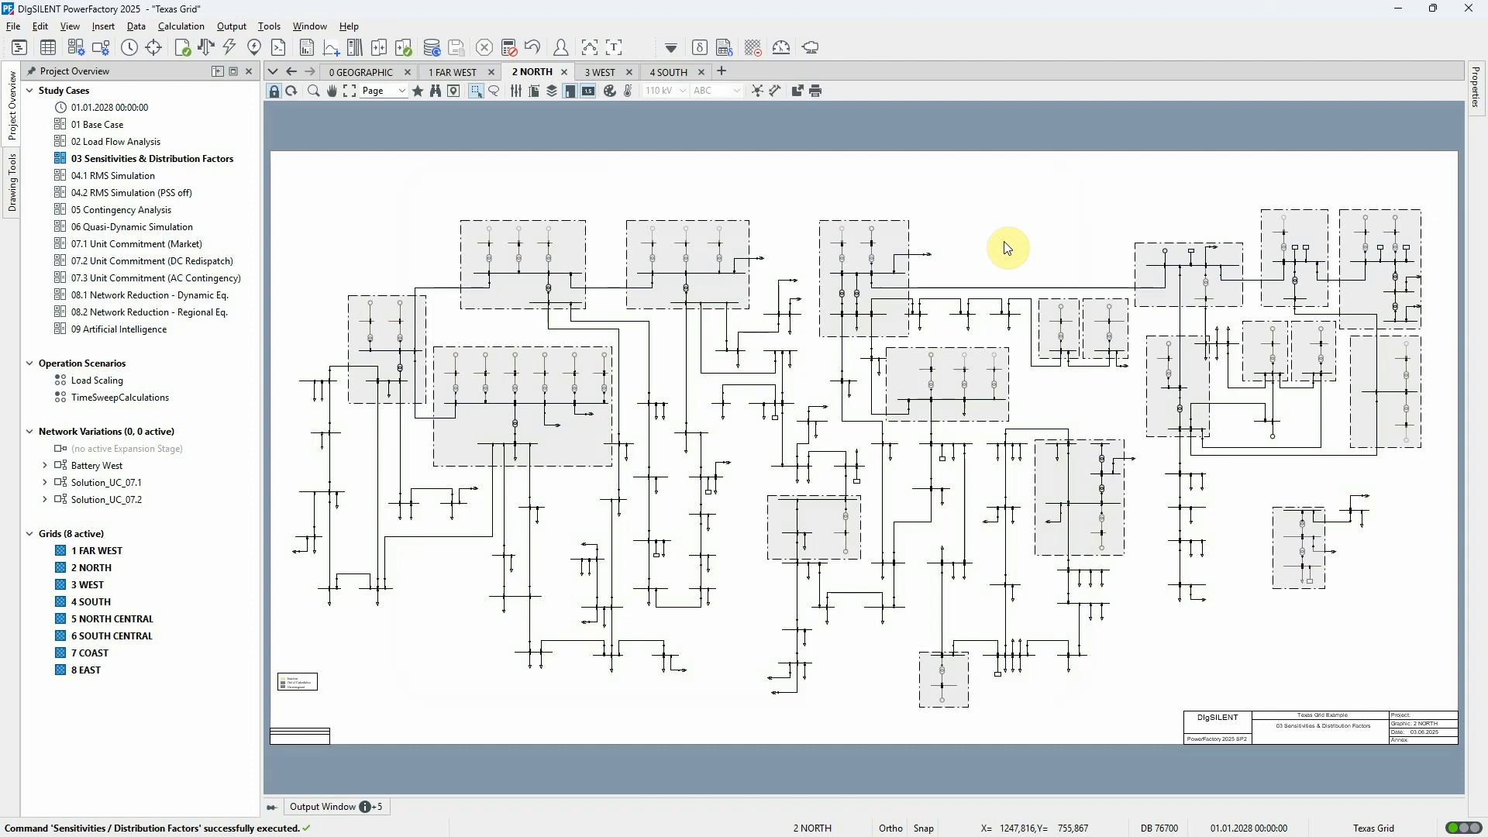
Check the calculation's output messages and open the tabular report settings for the distribution factors
{"action": "left_click", "coordinate": [346, 808]}
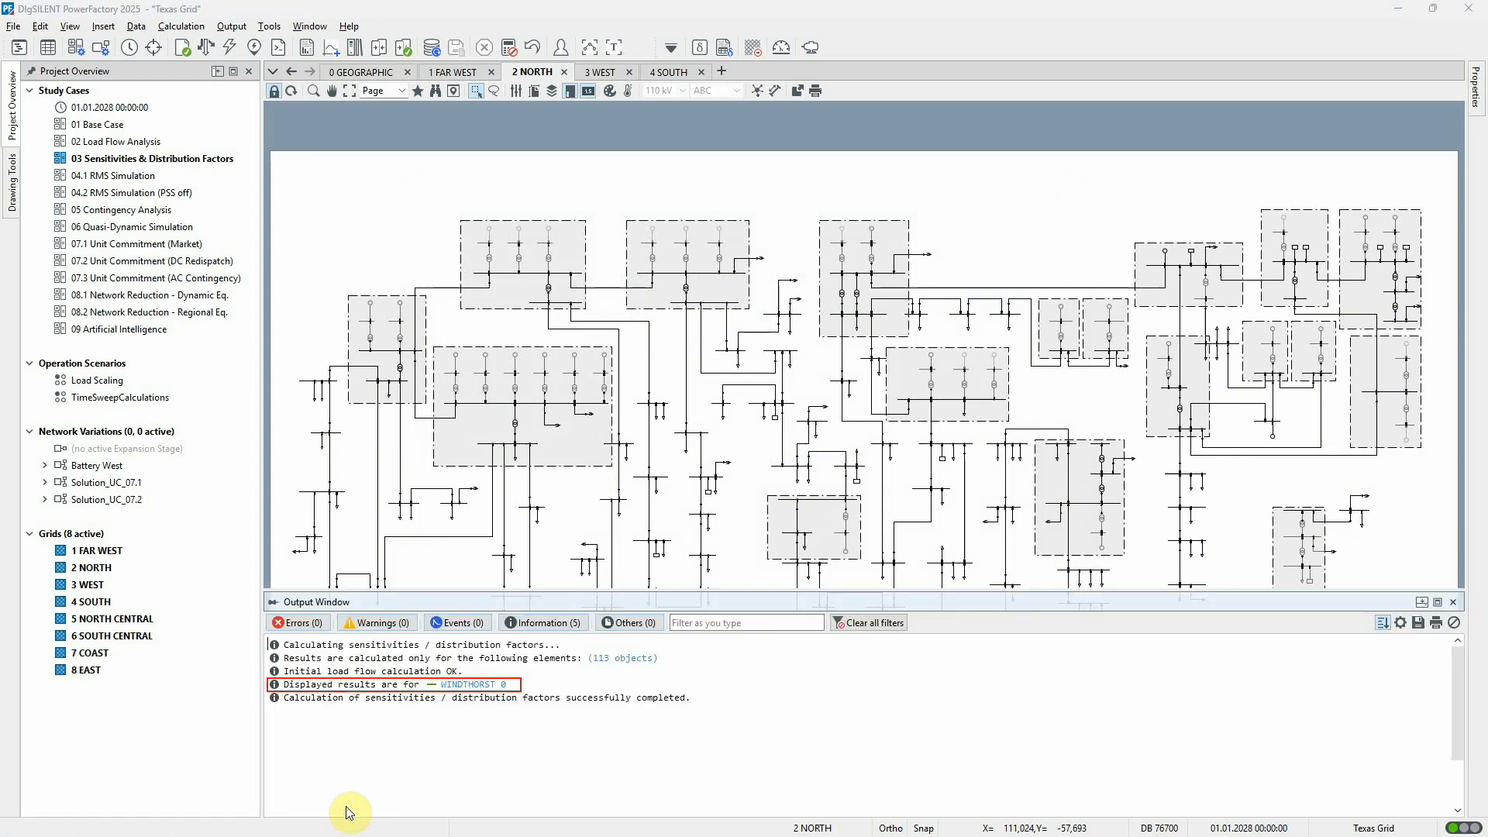
{"action": "left_click", "coordinate": [735, 578]}
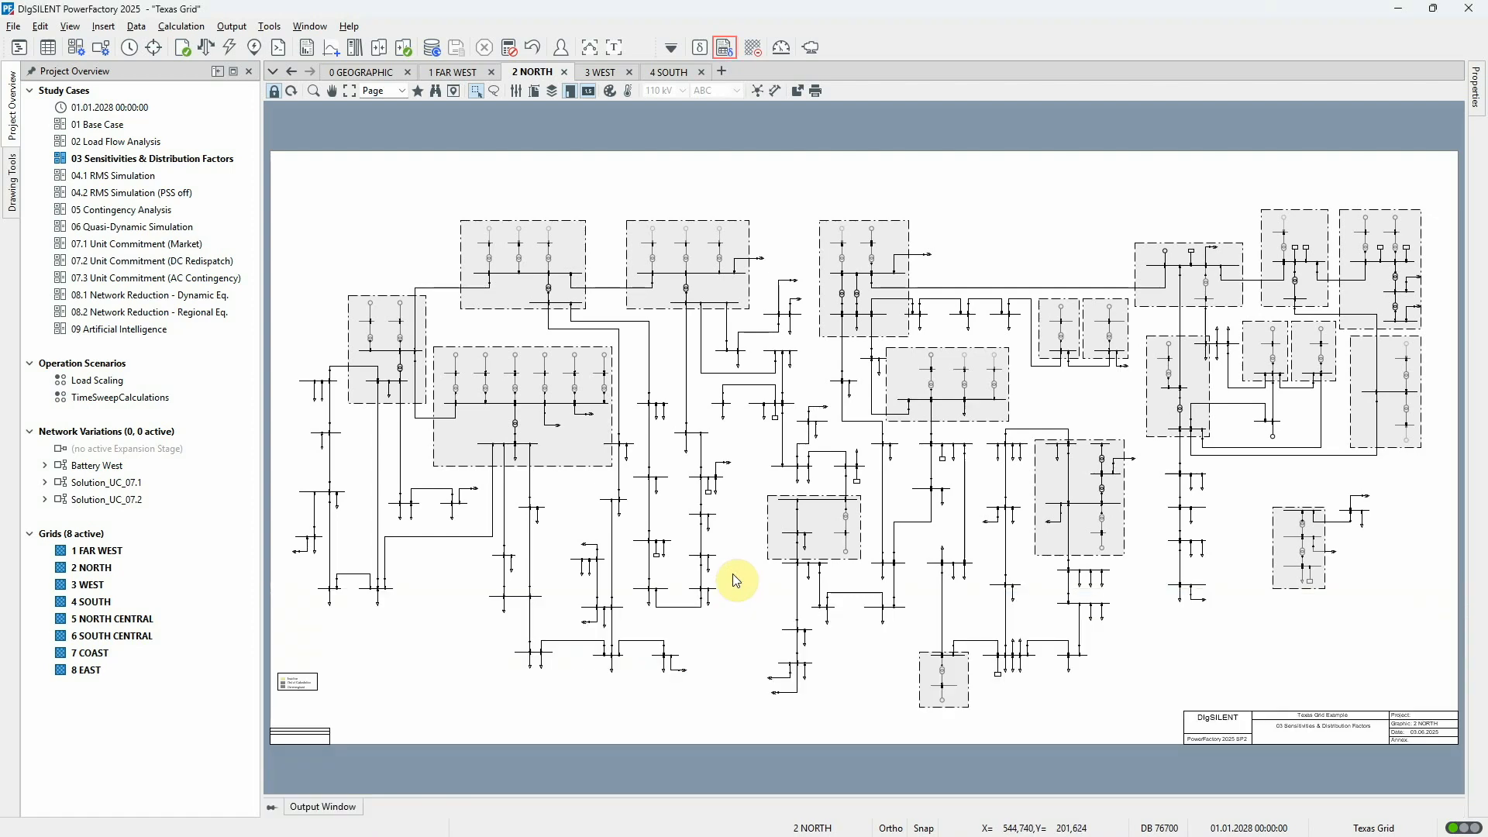
{"action": "left_click", "coordinate": [724, 49]}
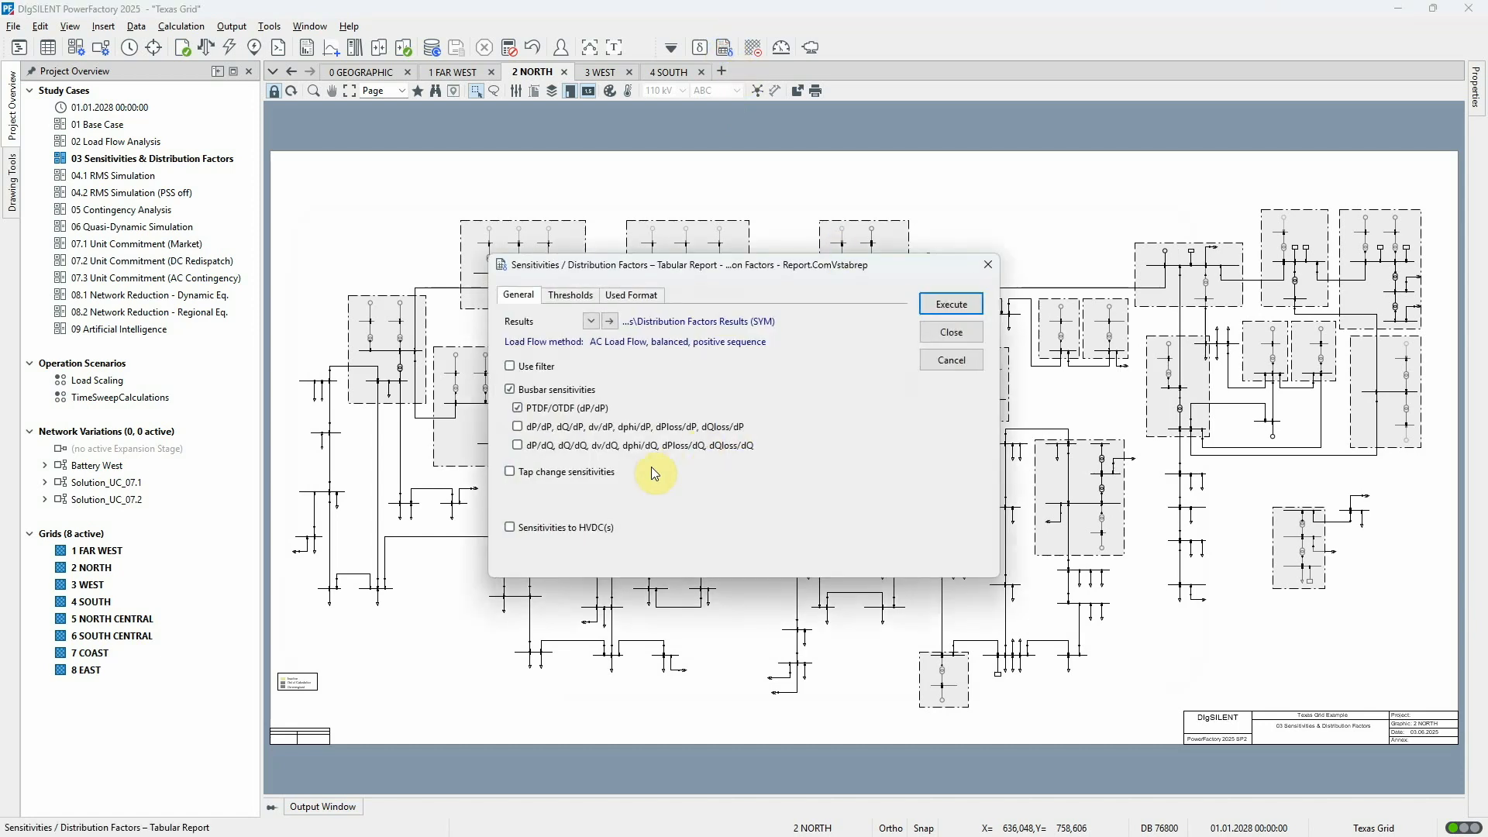
{"action": "left_click", "coordinate": [509, 471]}
{"action": "left_click", "coordinate": [509, 528]}
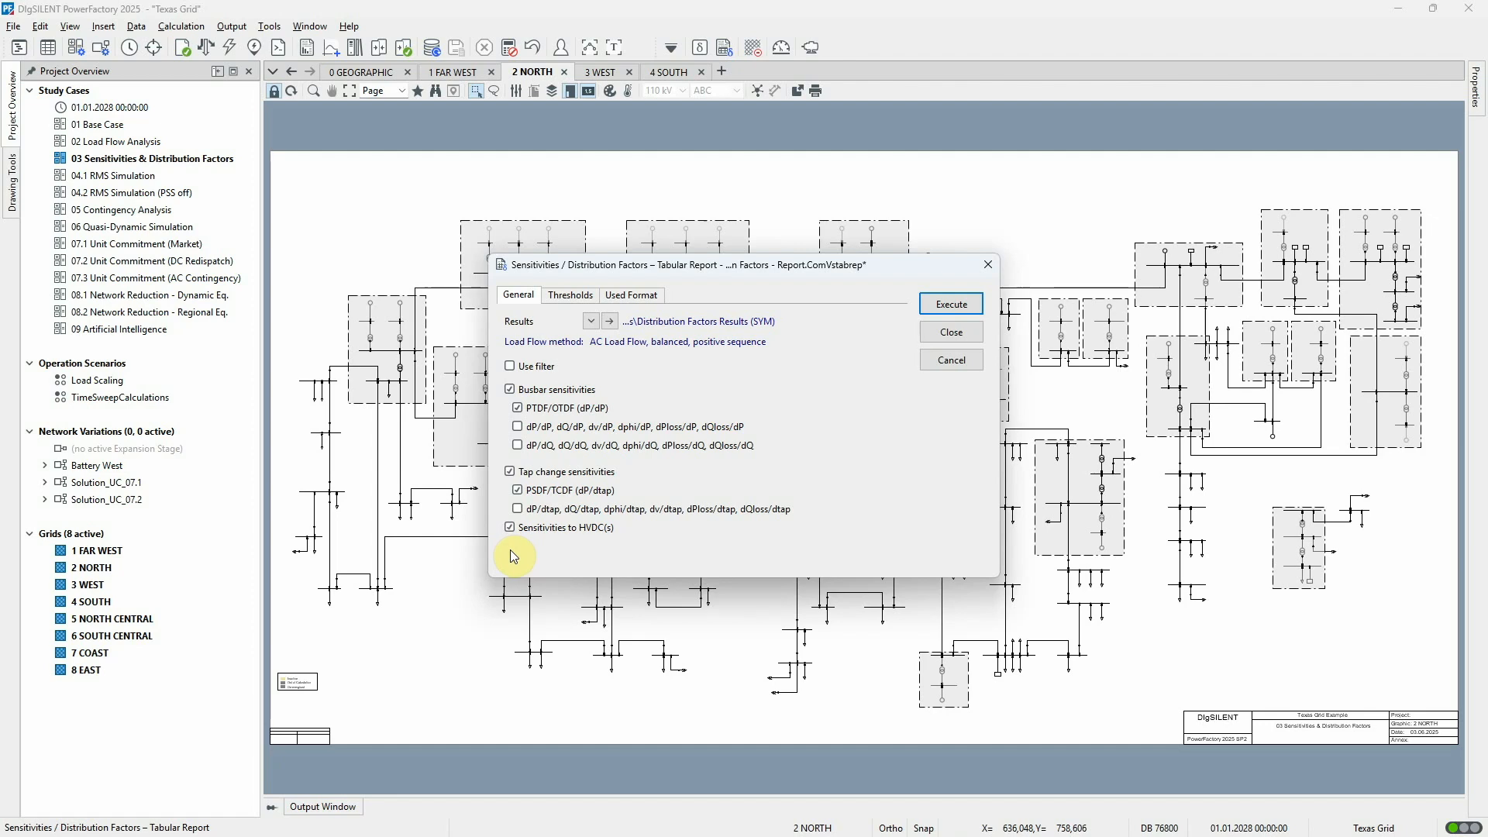
{"action": "left_click", "coordinate": [510, 528]}
{"action": "left_click", "coordinate": [510, 472]}
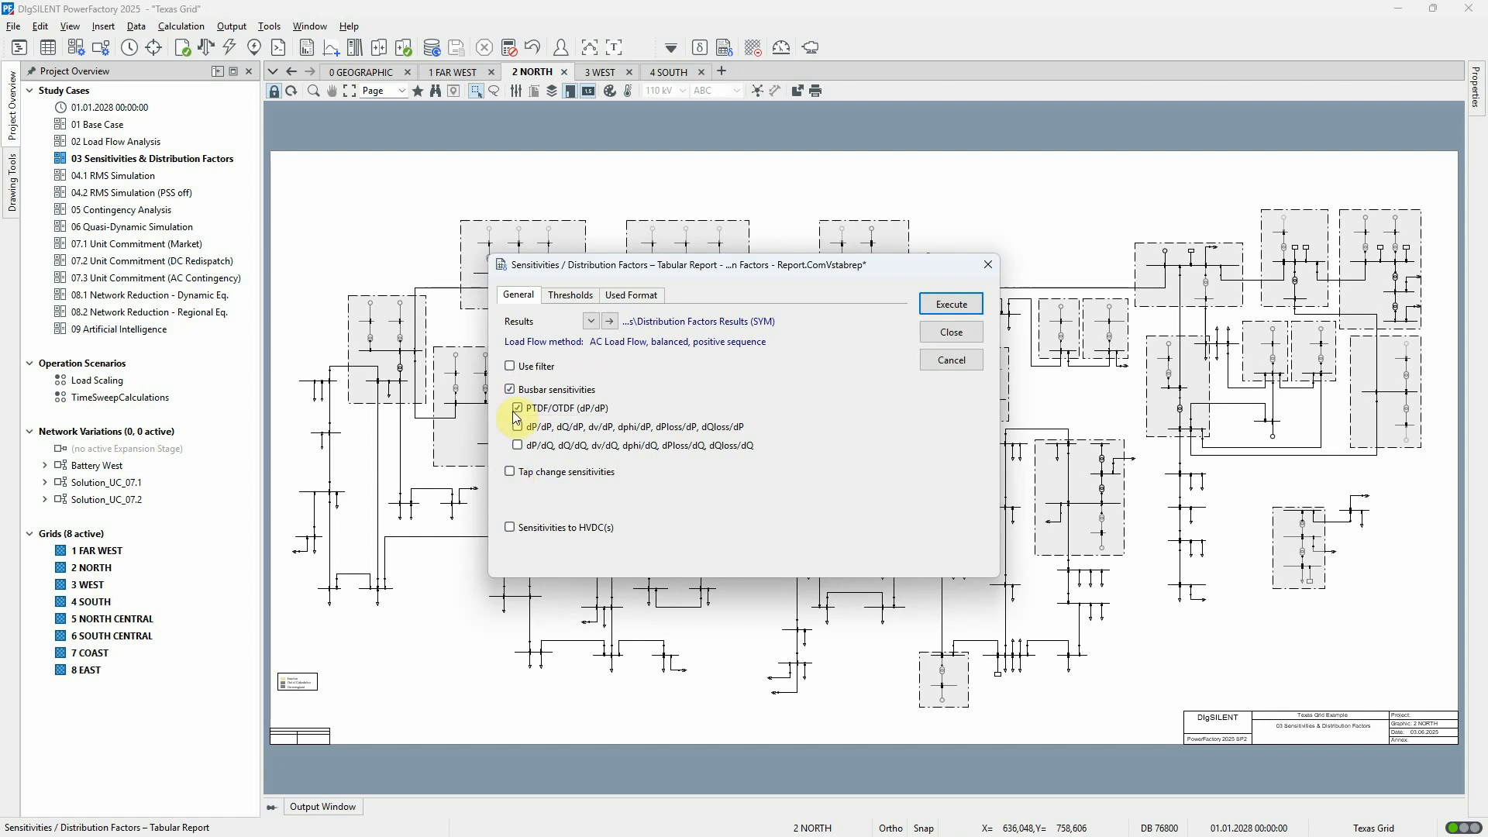
Check the report thresholds, then generate the PTDF/OTDF report and examine it enlarged before closing it
{"action": "left_click", "coordinate": [565, 296]}
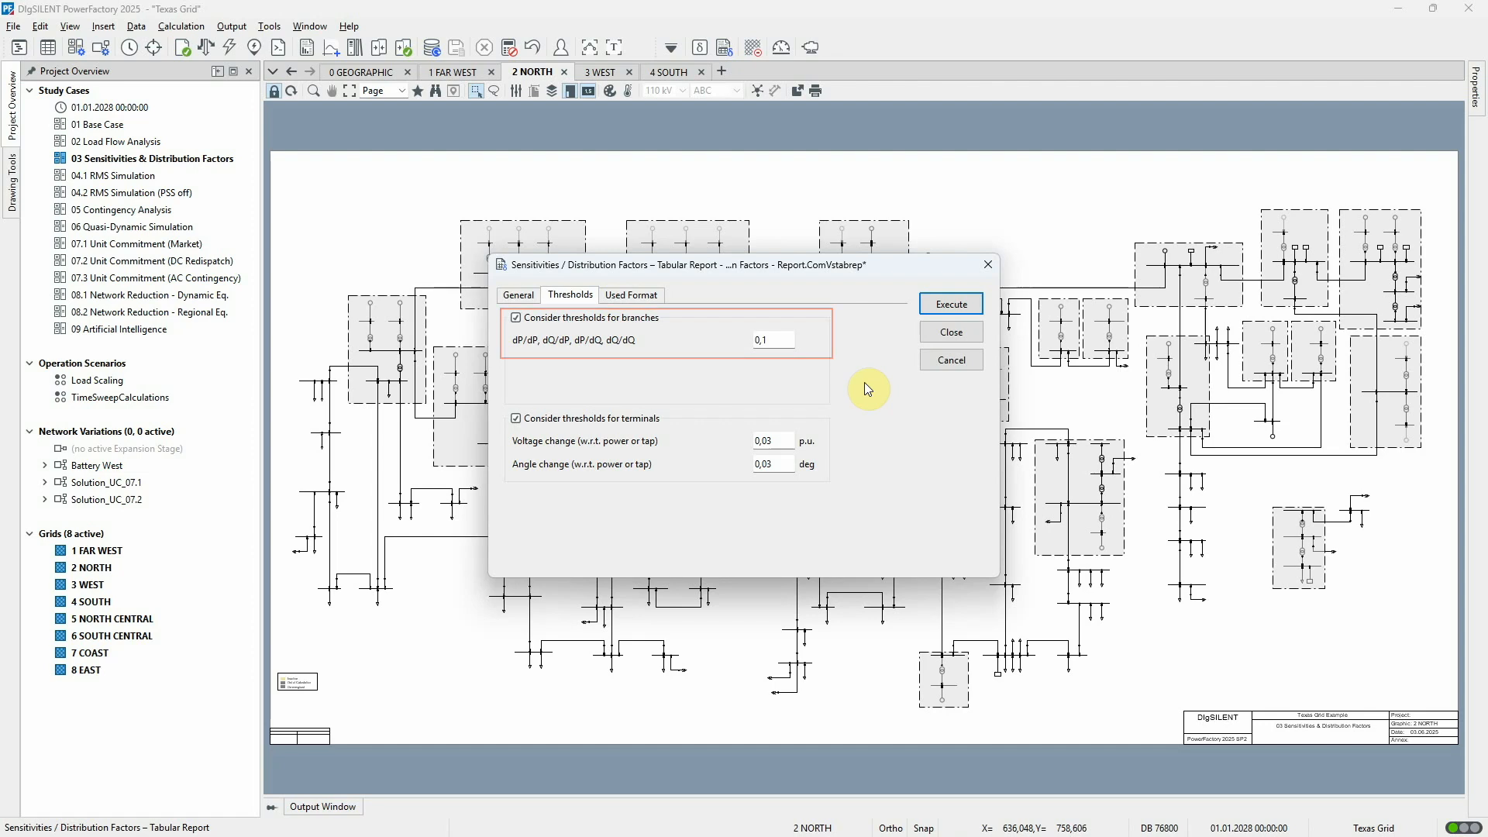
{"action": "left_click", "coordinate": [929, 313]}
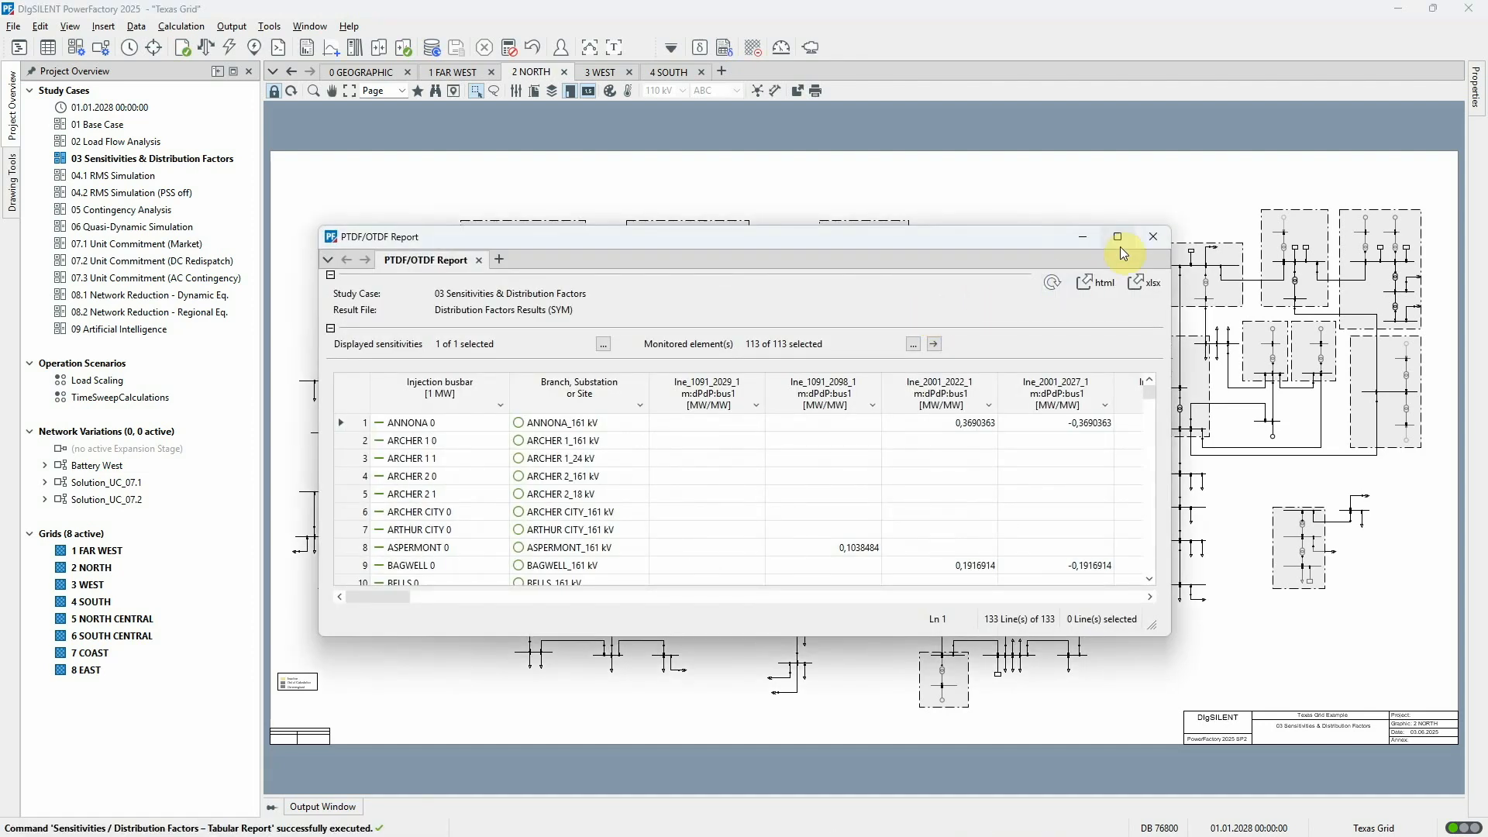
{"action": "left_click", "coordinate": [1118, 237]}
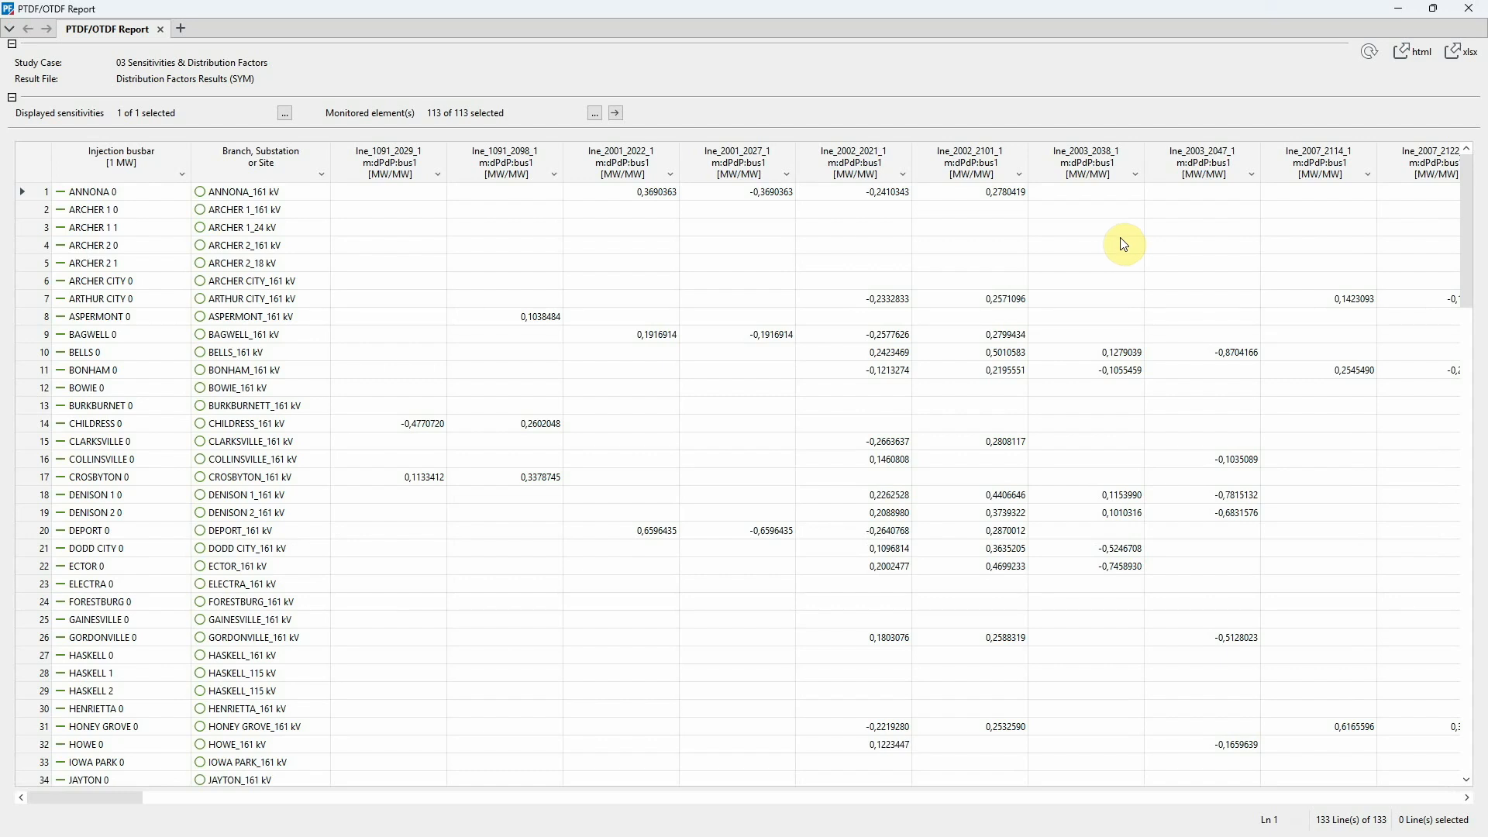
{"action": "left_click", "coordinate": [1468, 8]}
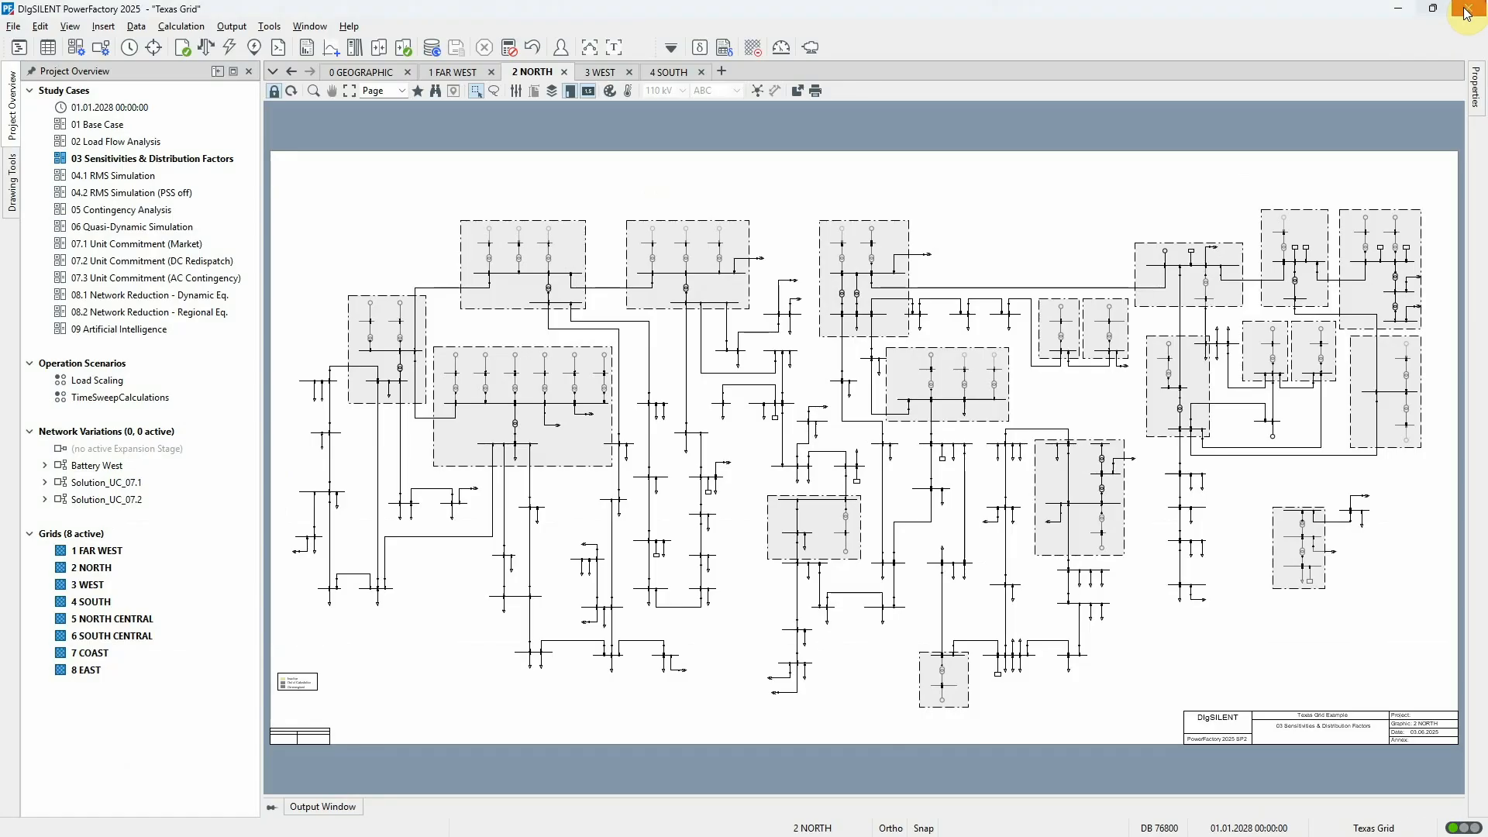
Execute the sensitivities calculation with contingencies considered, after inspecting the list of static contingency cases
{"action": "left_click", "coordinate": [700, 49]}
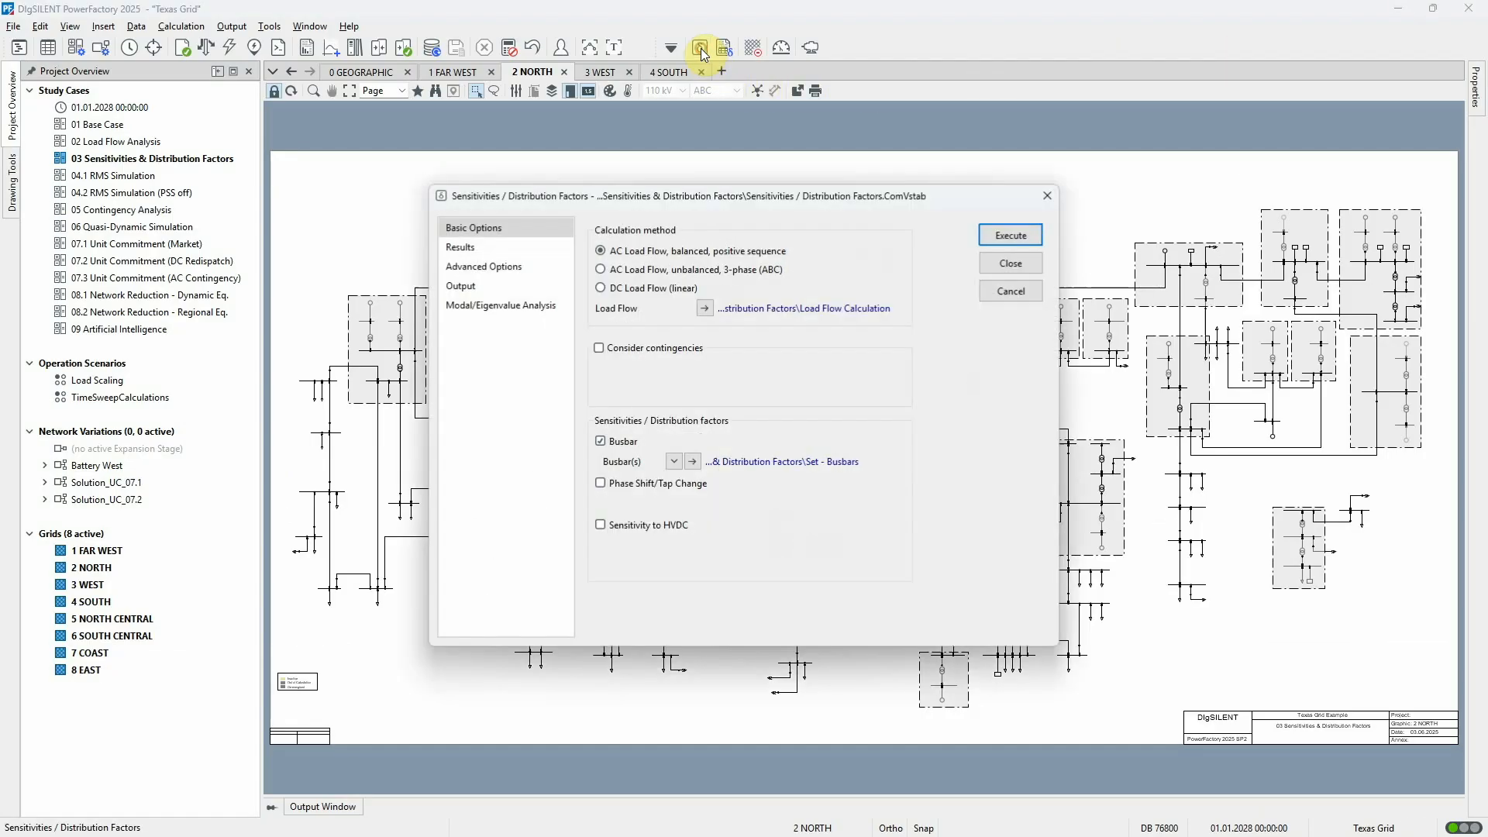
{"action": "left_click", "coordinate": [601, 348]}
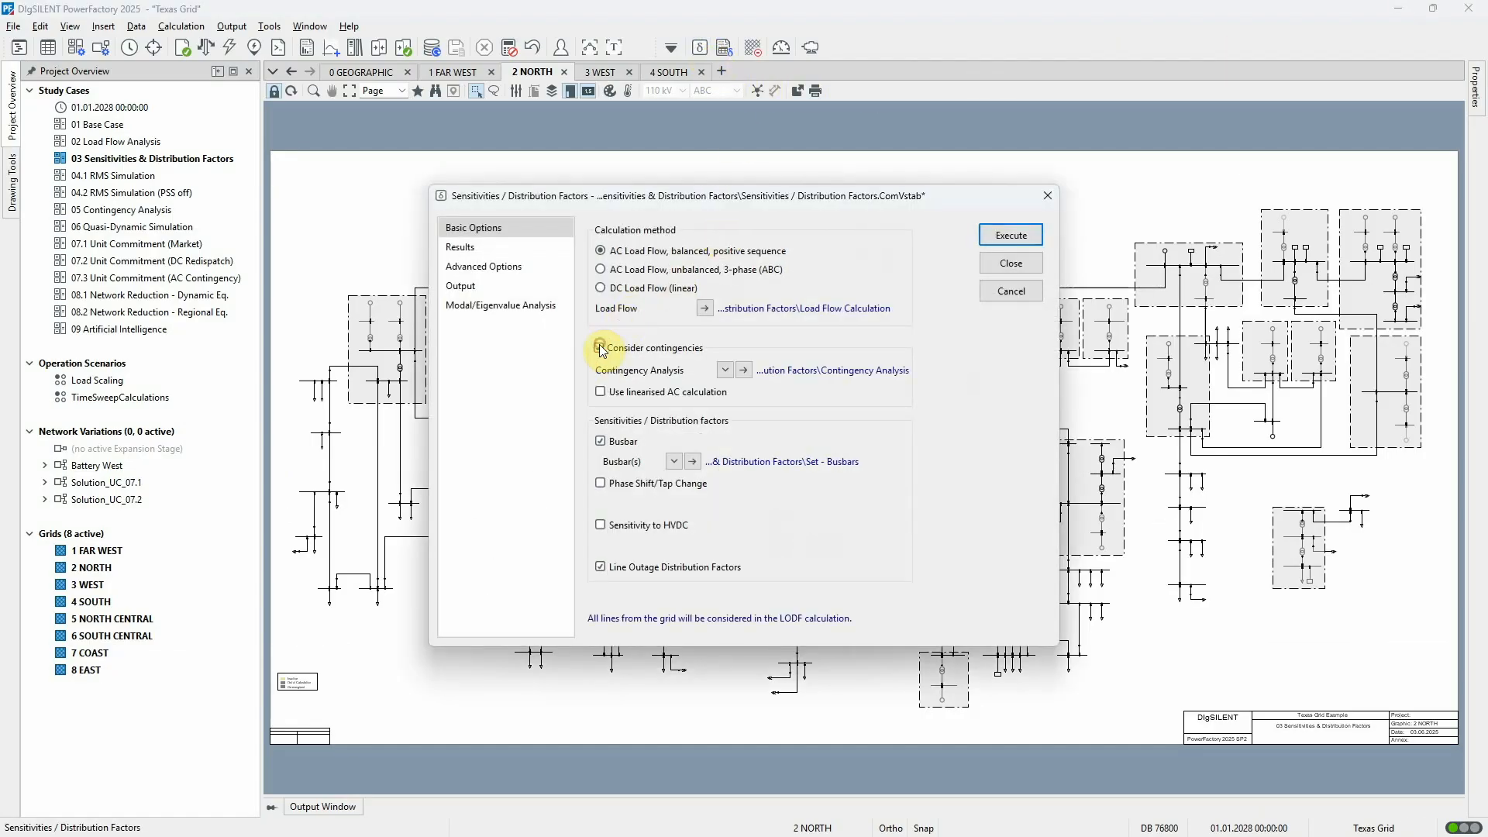
{"action": "left_click", "coordinate": [743, 370]}
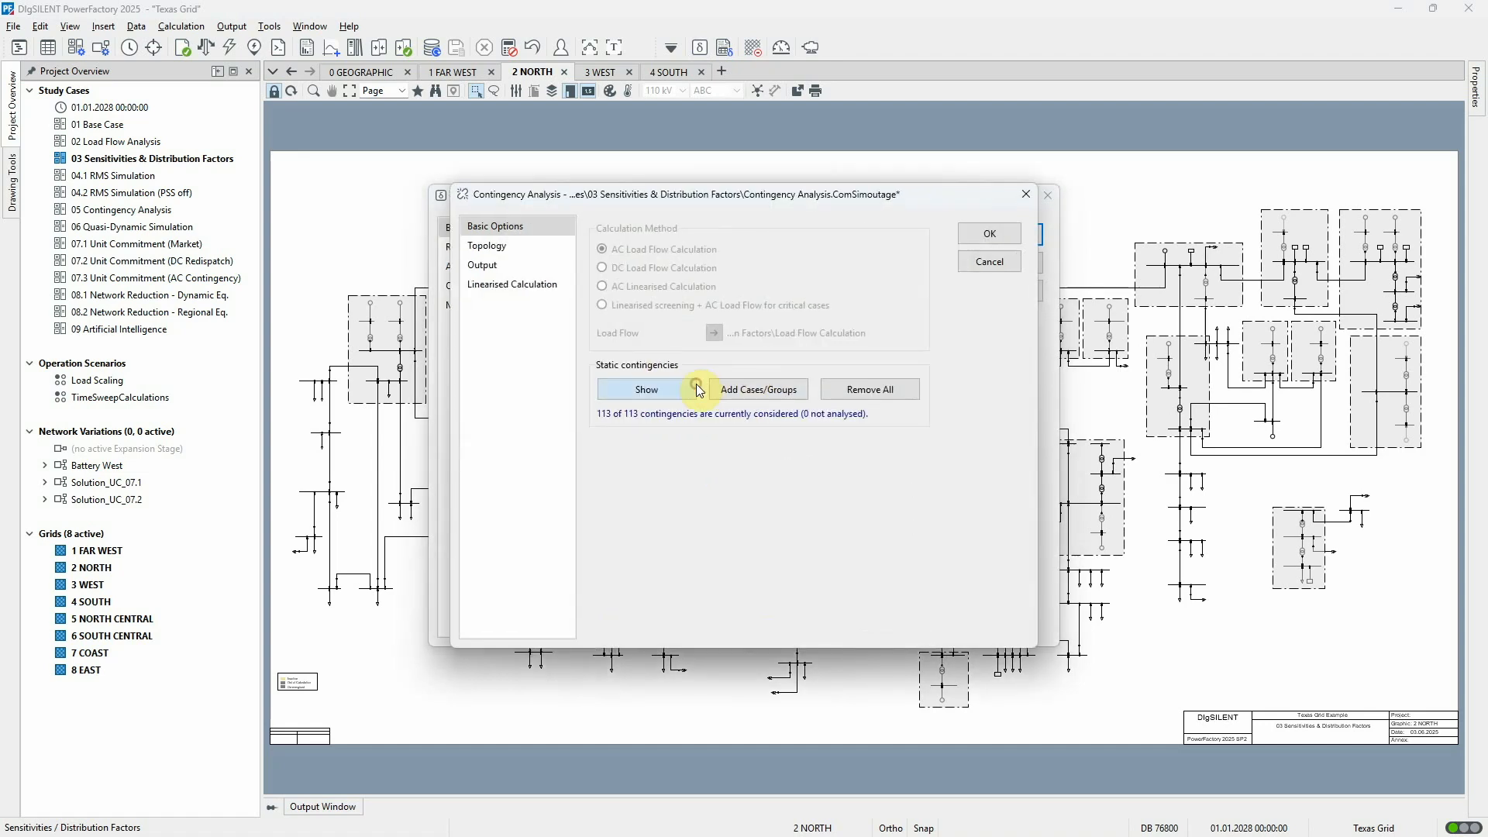
{"action": "left_click", "coordinate": [697, 391]}
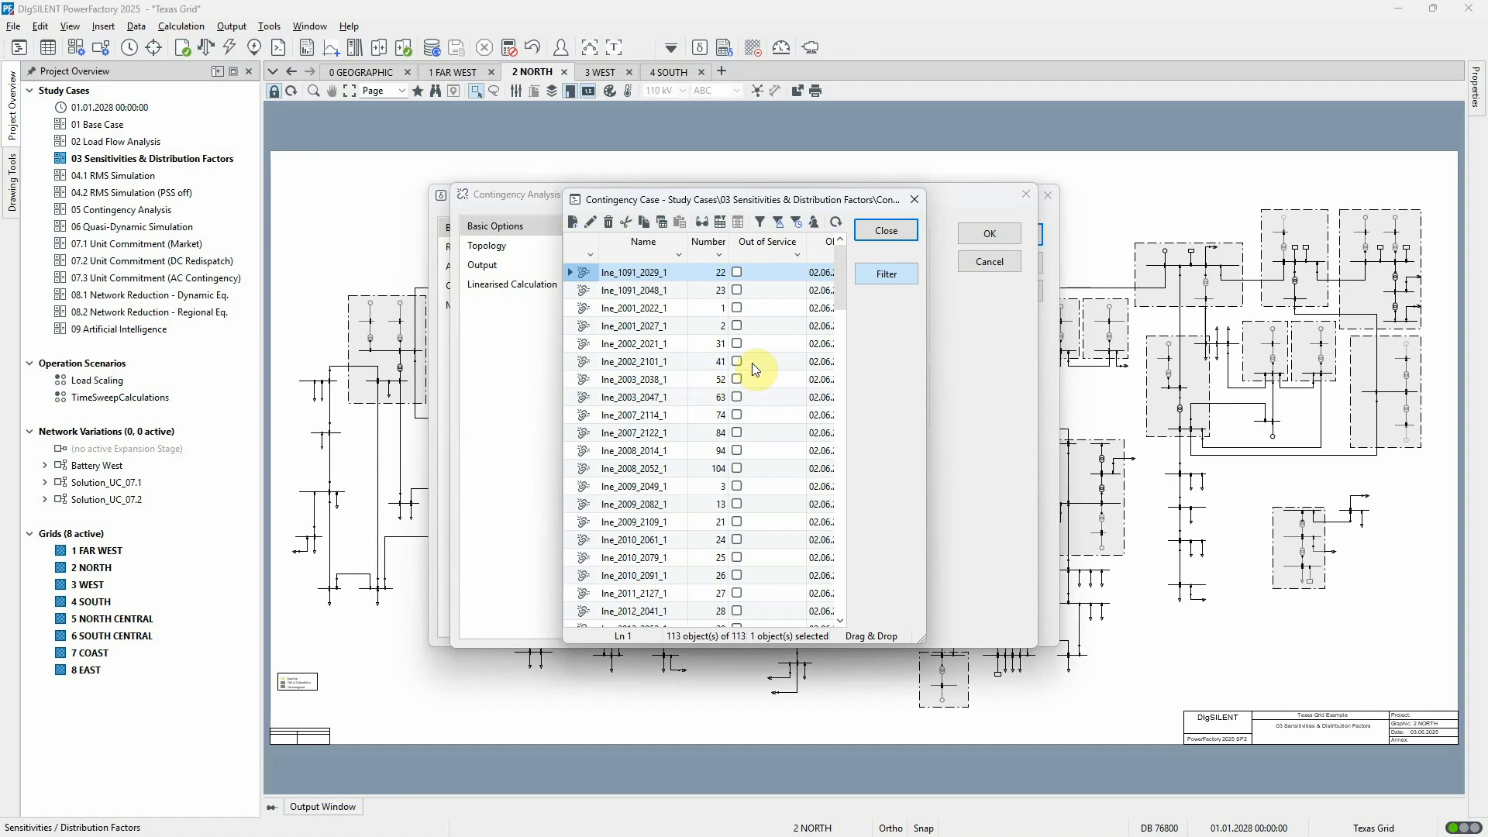
{"action": "left_click", "coordinate": [906, 231]}
{"action": "left_click", "coordinate": [979, 262]}
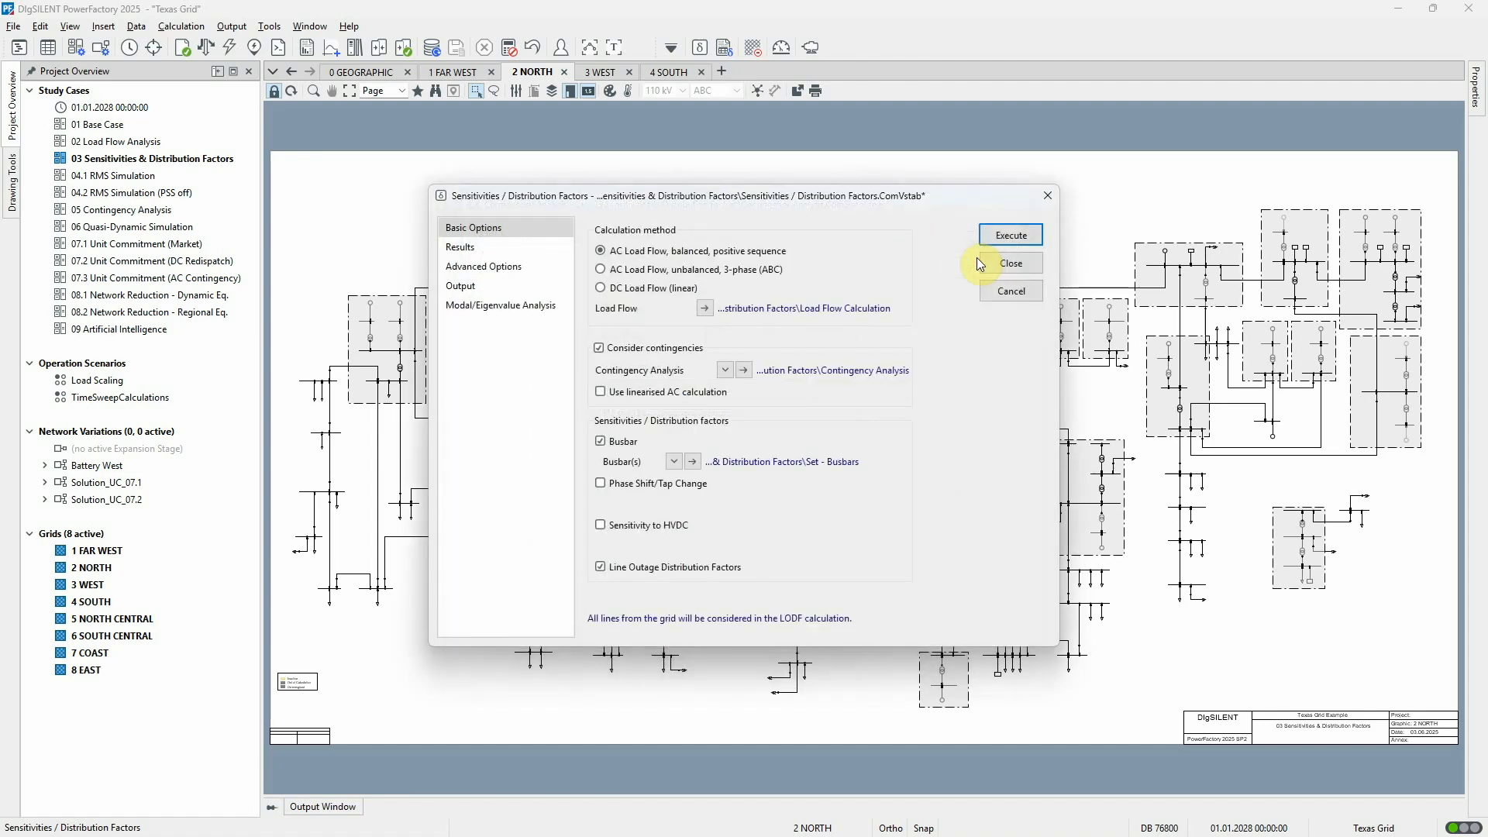
{"action": "left_click", "coordinate": [995, 236]}
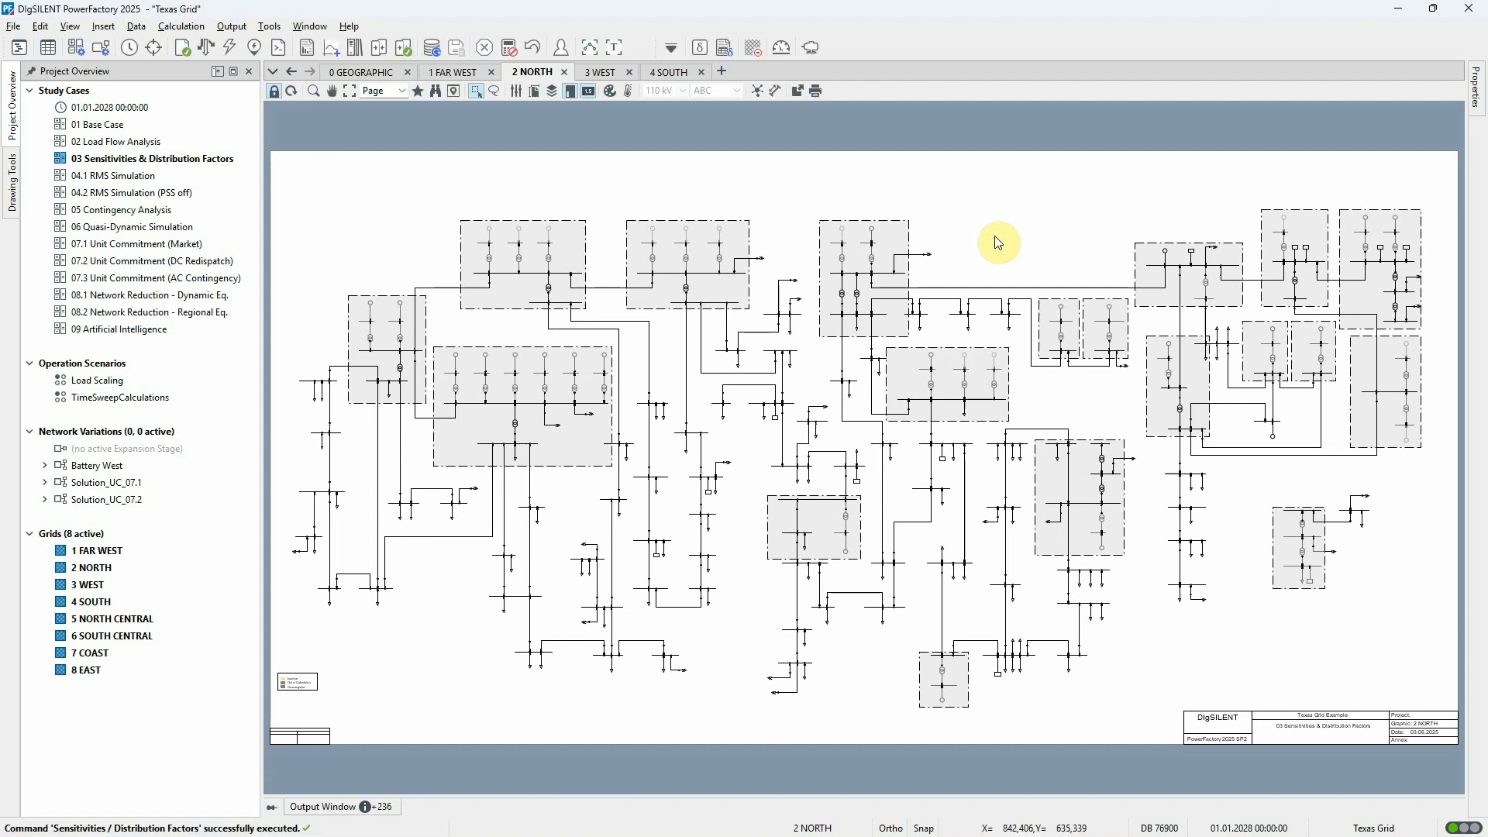
Generate the PTDF/OTDF and LODF reports and view the PTDF/OTDF values for cases lne_1091_2029_1_Cnt and lne_1091_2048_1_Cnt
{"action": "left_click", "coordinate": [726, 50]}
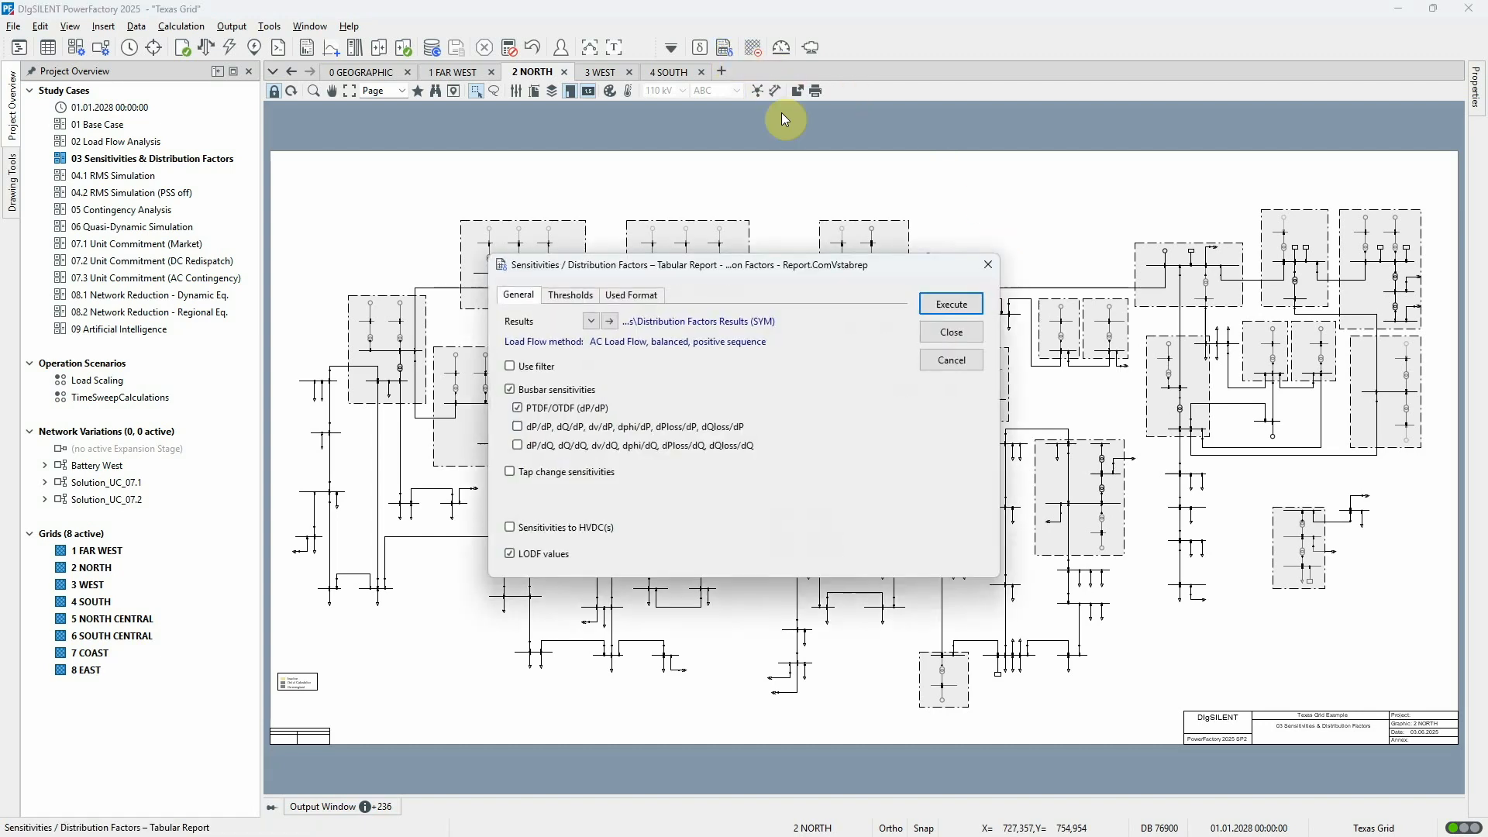
{"action": "left_click", "coordinate": [945, 303]}
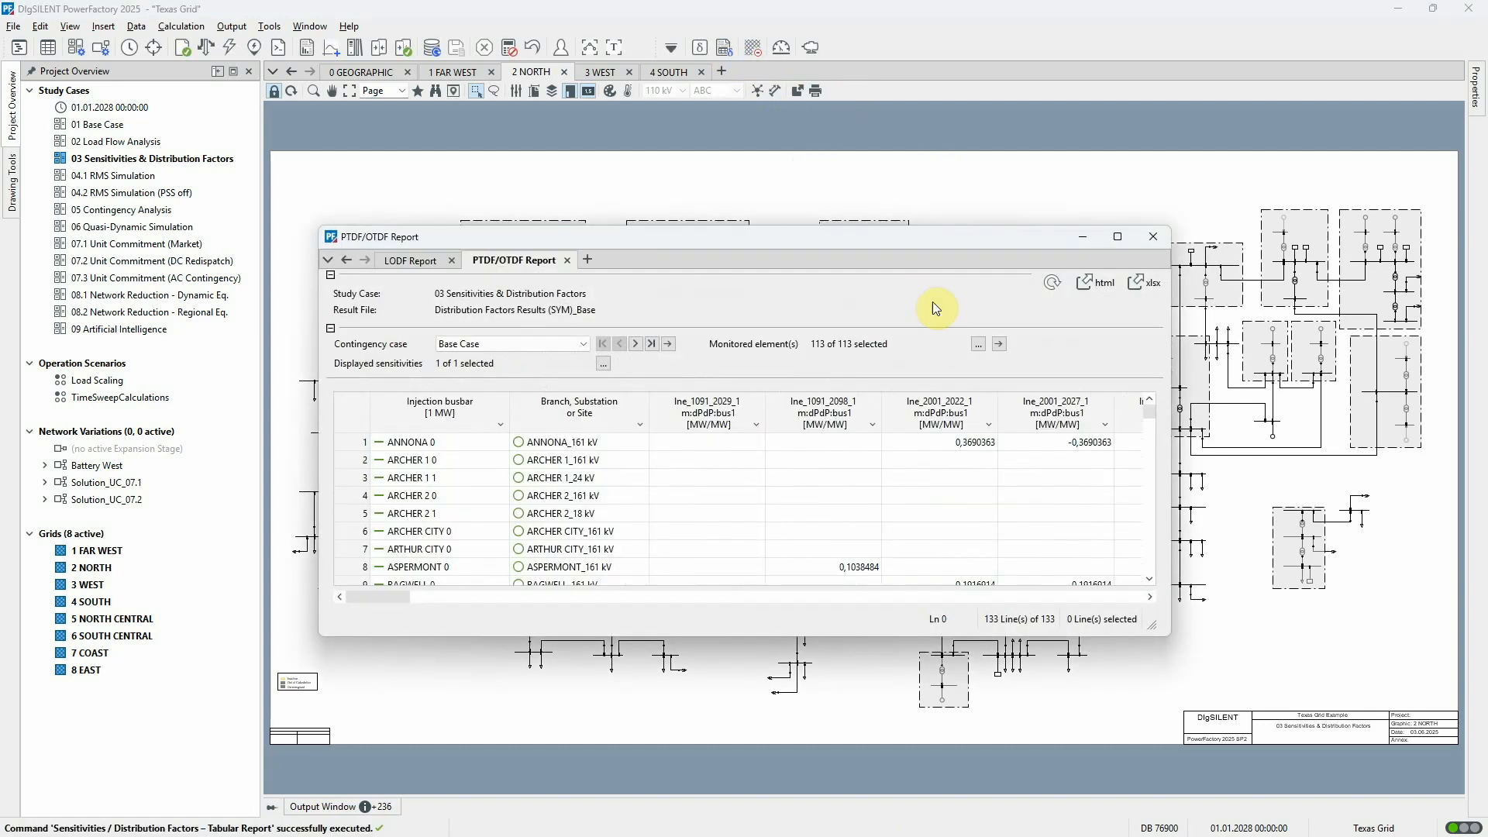
{"action": "left_click", "coordinate": [1118, 237]}
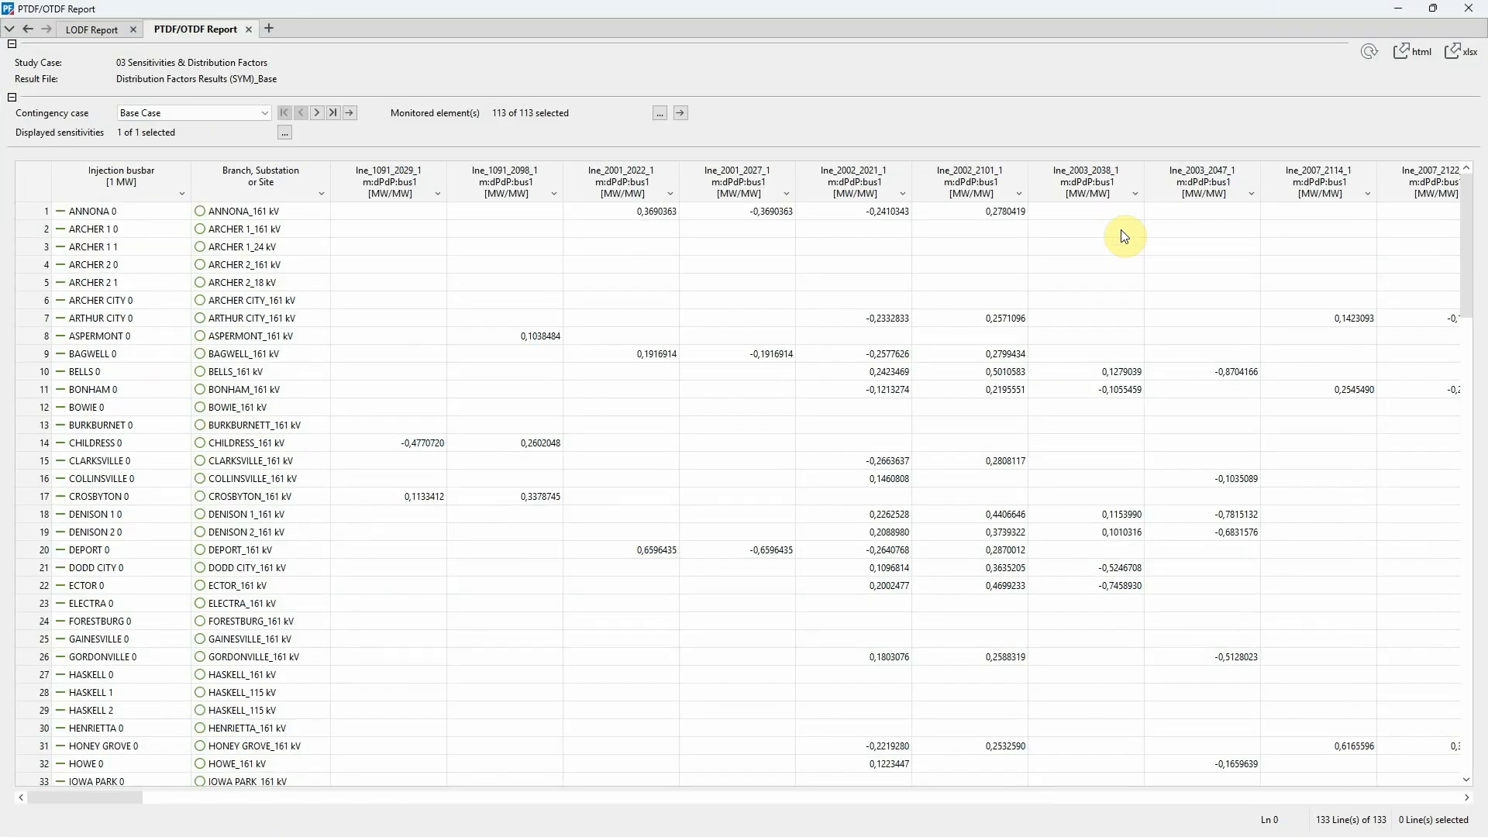
{"action": "left_click", "coordinate": [316, 114]}
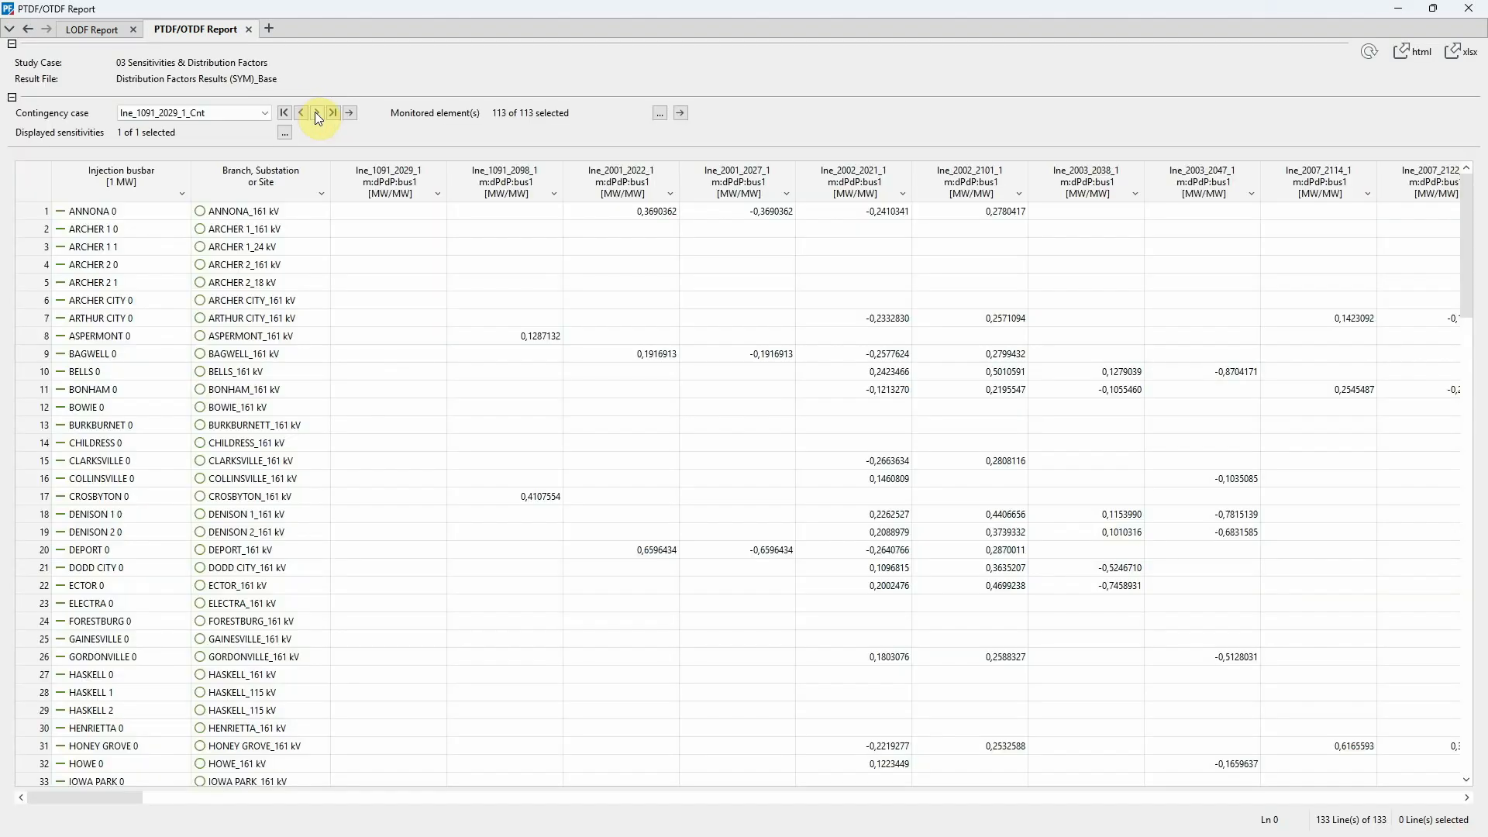
{"action": "left_click", "coordinate": [316, 113]}
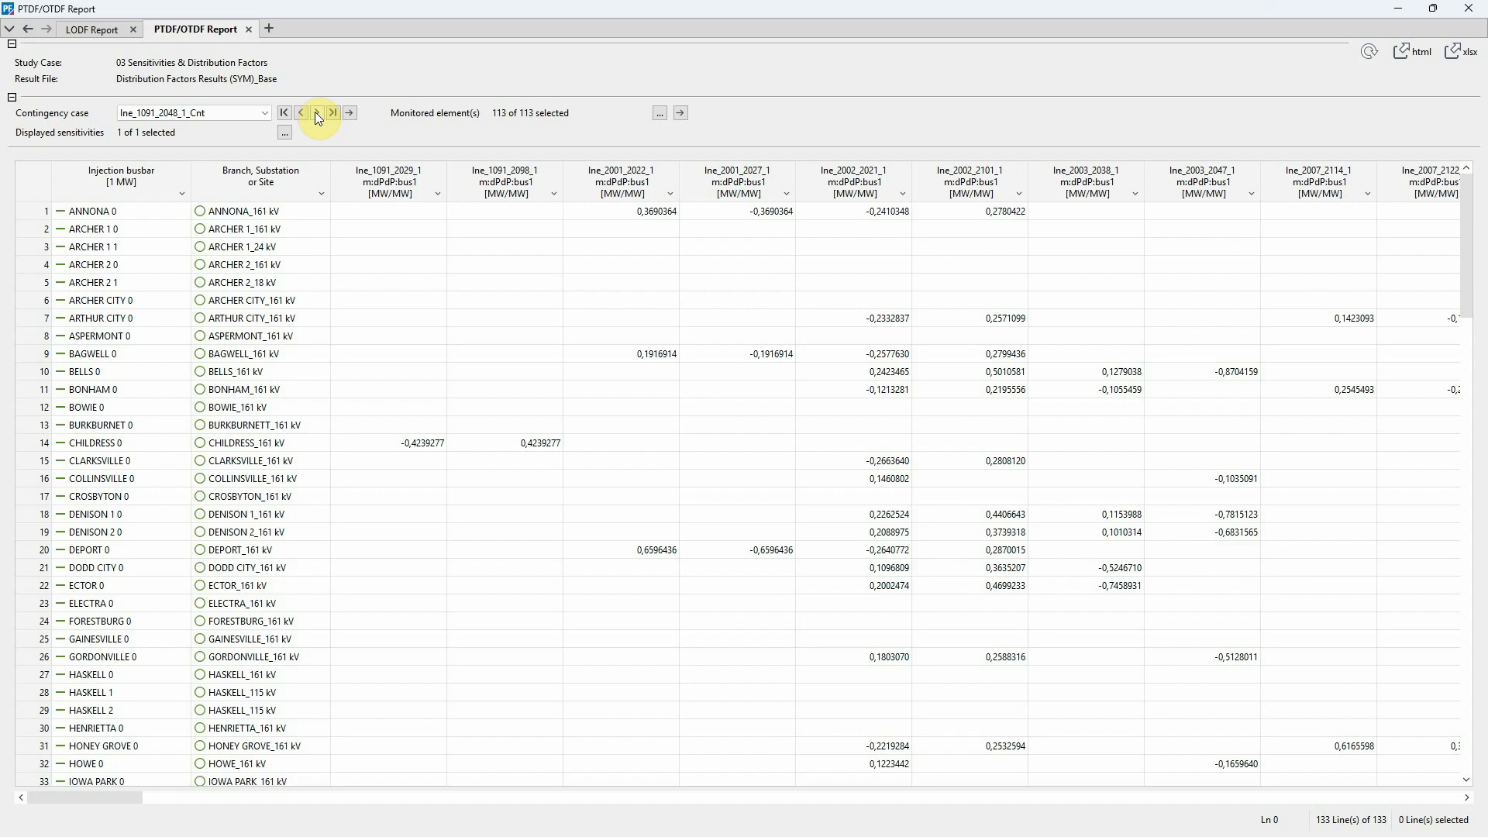
Examine the LODF report and close the whole report group
{"action": "left_click", "coordinate": [90, 30]}
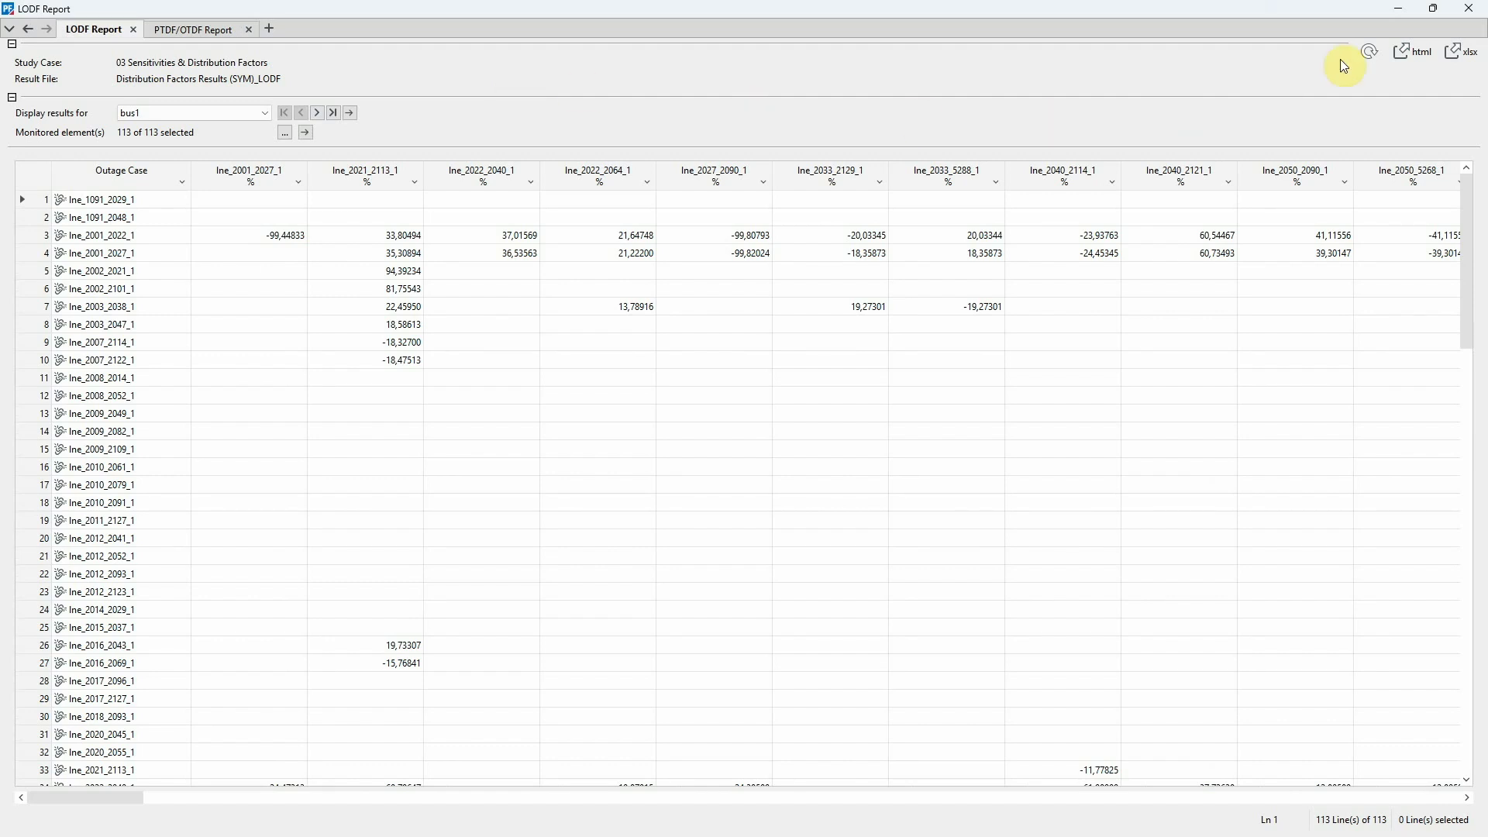
{"action": "left_click", "coordinate": [1467, 8]}
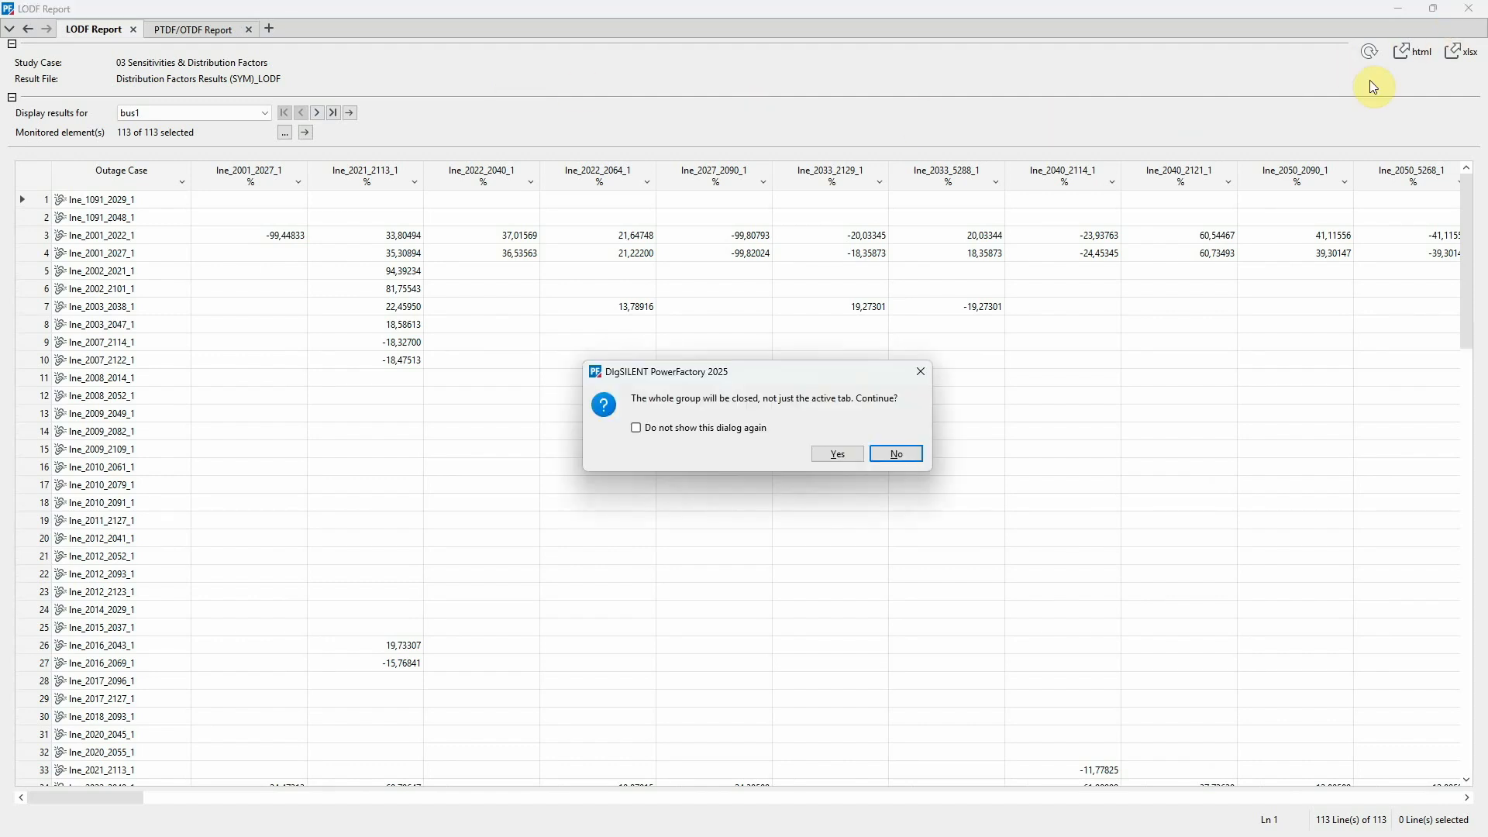
{"action": "left_click", "coordinate": [836, 453]}
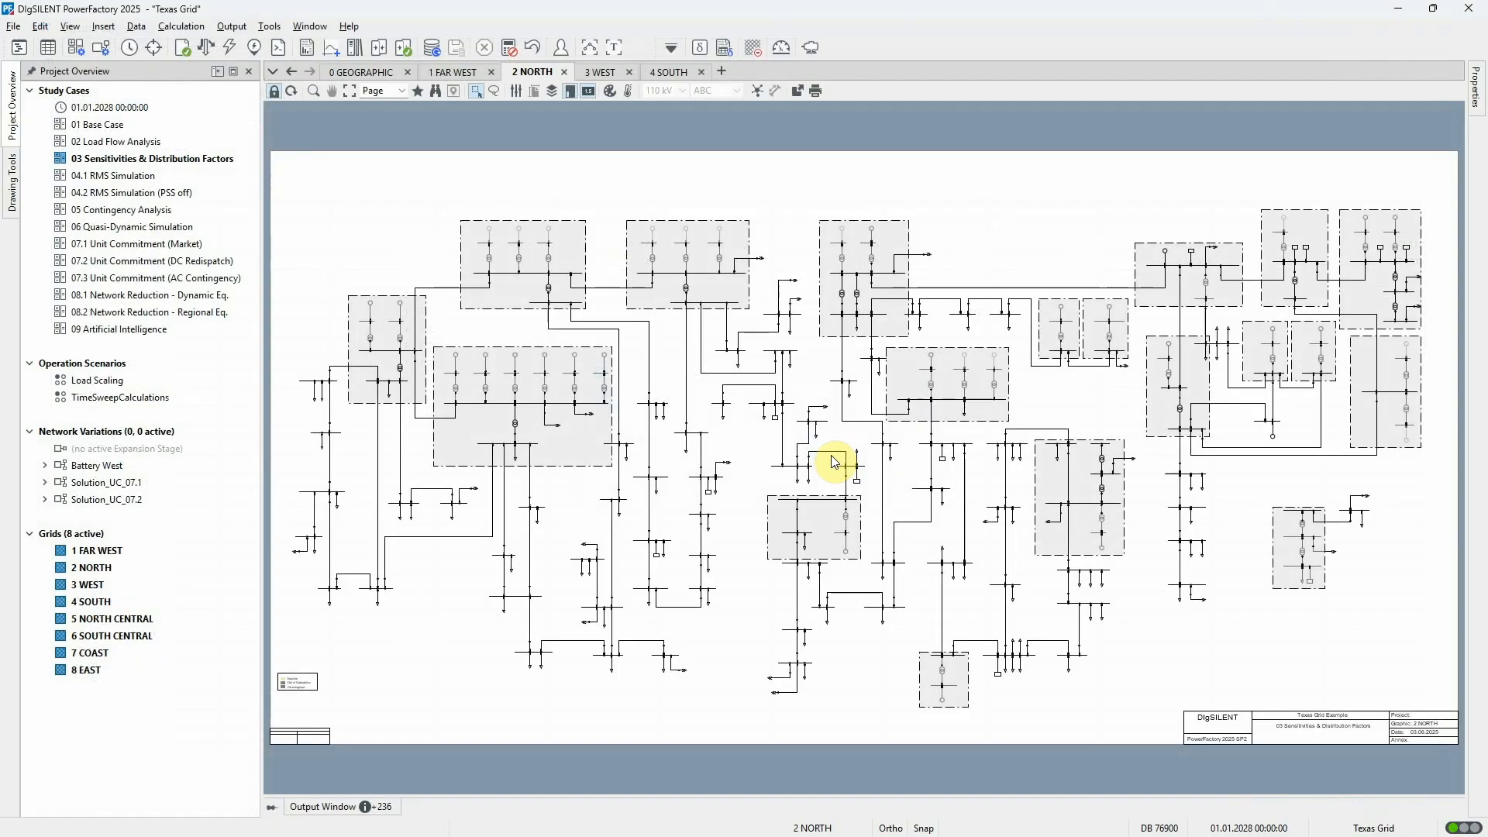
Assign the first several loads as the sensitivity calculation's busbar selection, filtering the objects to General Load (ElmLod)
{"action": "left_click", "coordinate": [700, 48]}
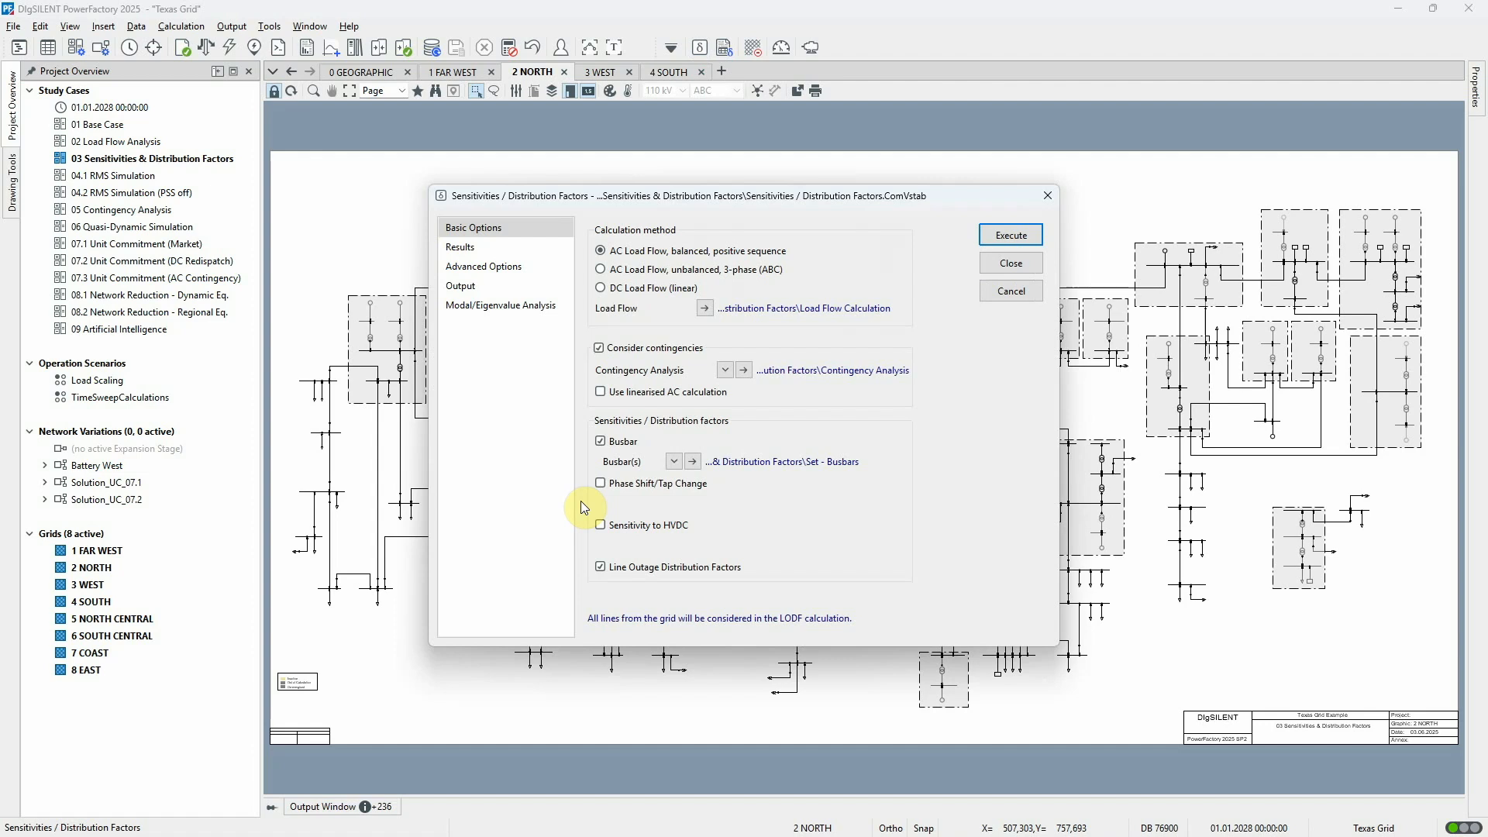
{"action": "left_click", "coordinate": [673, 461]}
{"action": "left_click", "coordinate": [682, 480]}
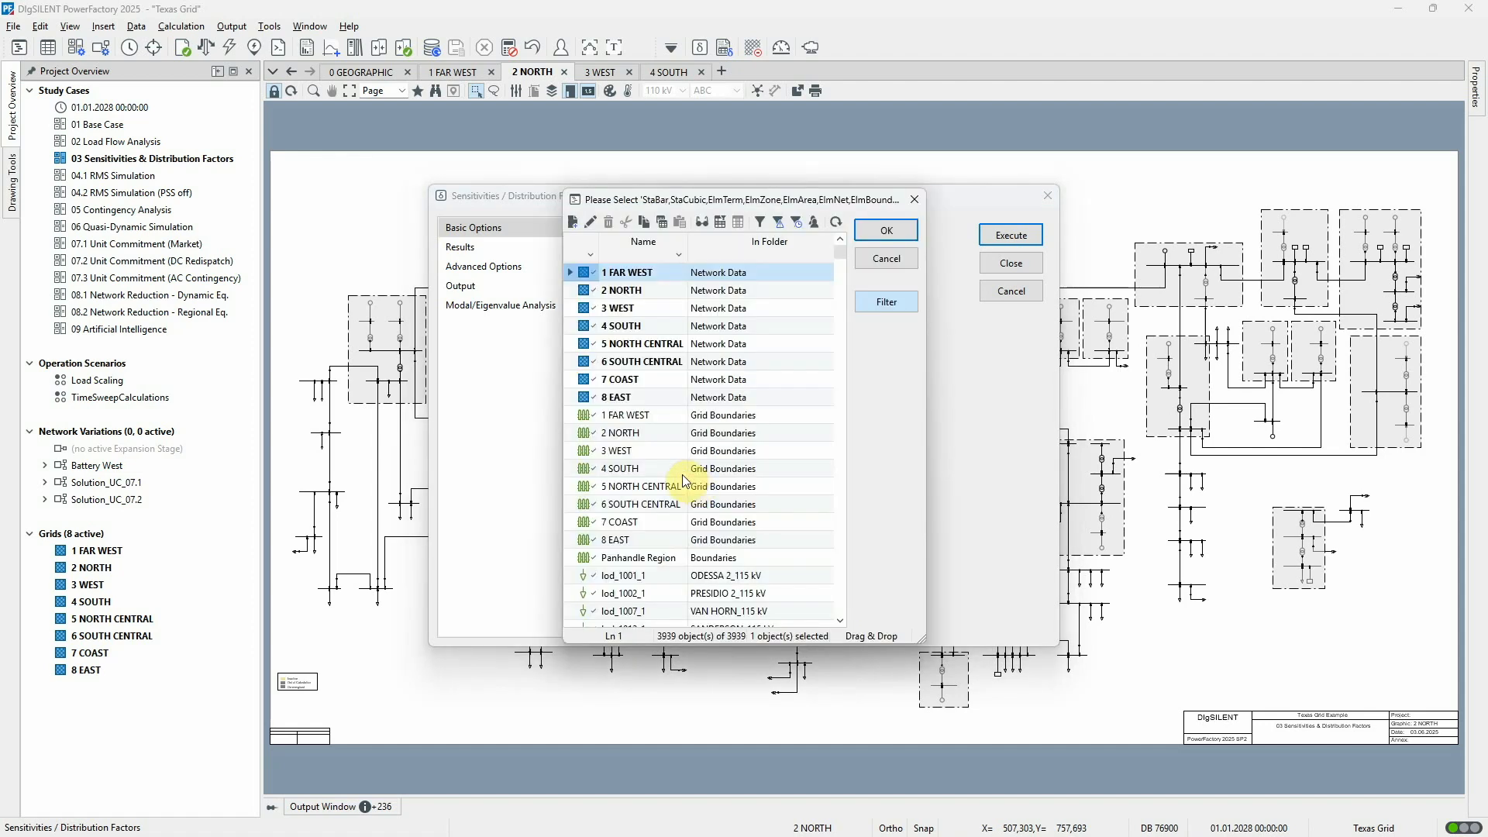
{"action": "left_click", "coordinate": [589, 256]}
{"action": "left_click", "coordinate": [616, 322]}
{"action": "left_click", "coordinate": [657, 344]}
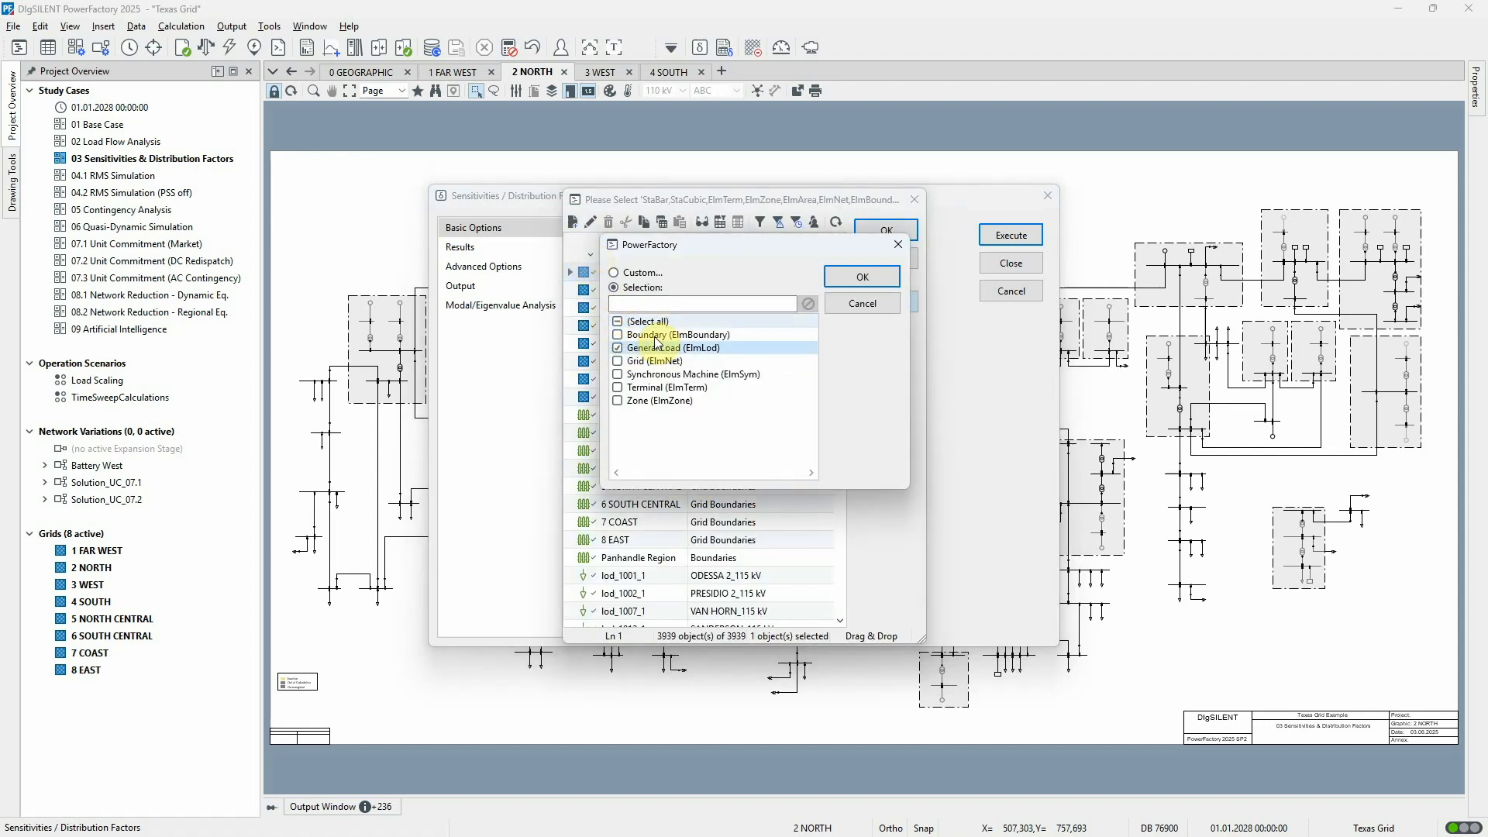
{"action": "left_click", "coordinate": [860, 278]}
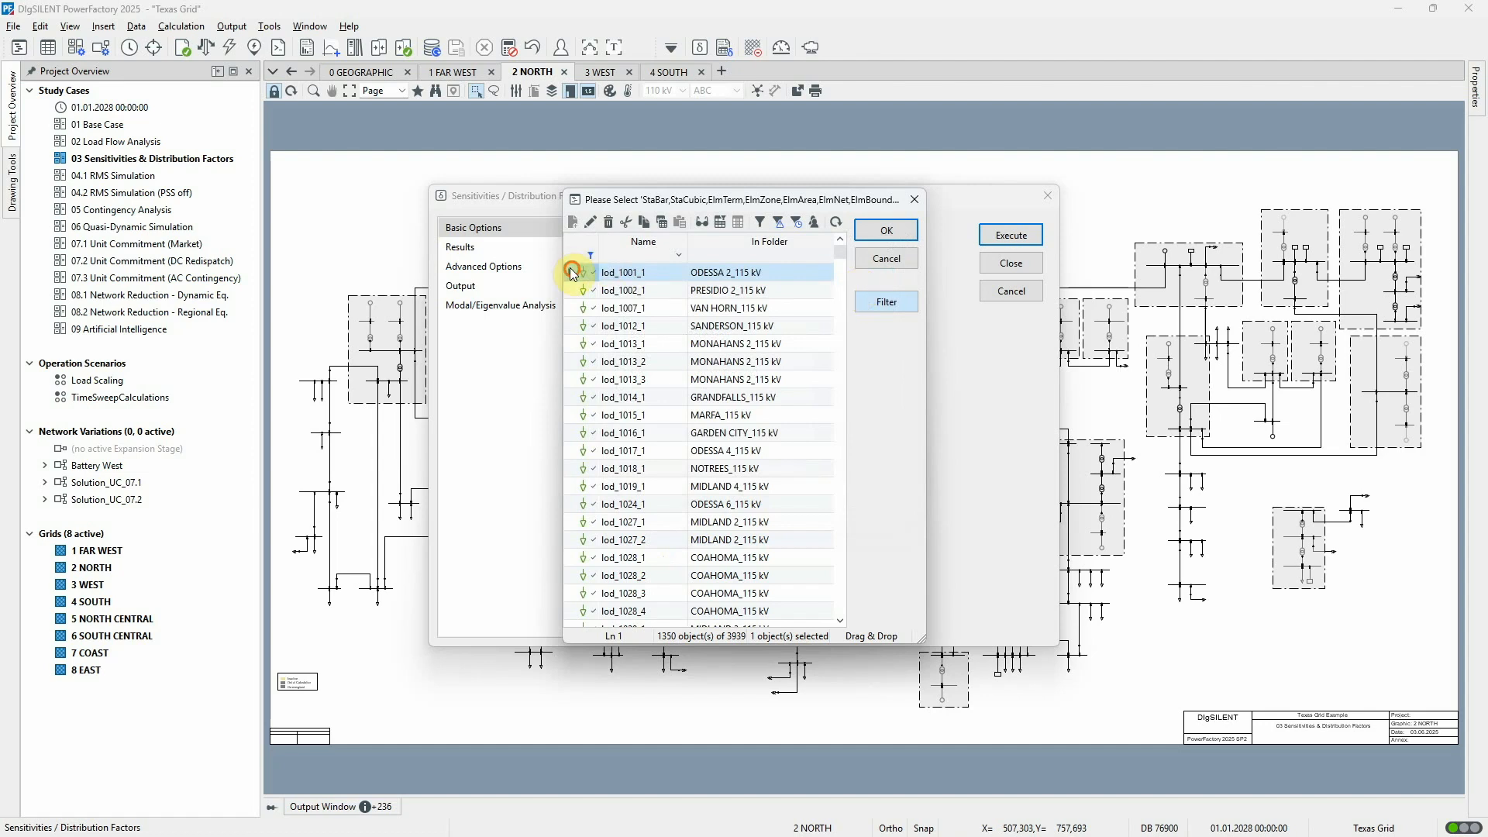
{"action": "left_click_drag", "start_coordinate": [572, 274], "coordinate": [587, 417]}
{"action": "left_click", "coordinate": [899, 231]}
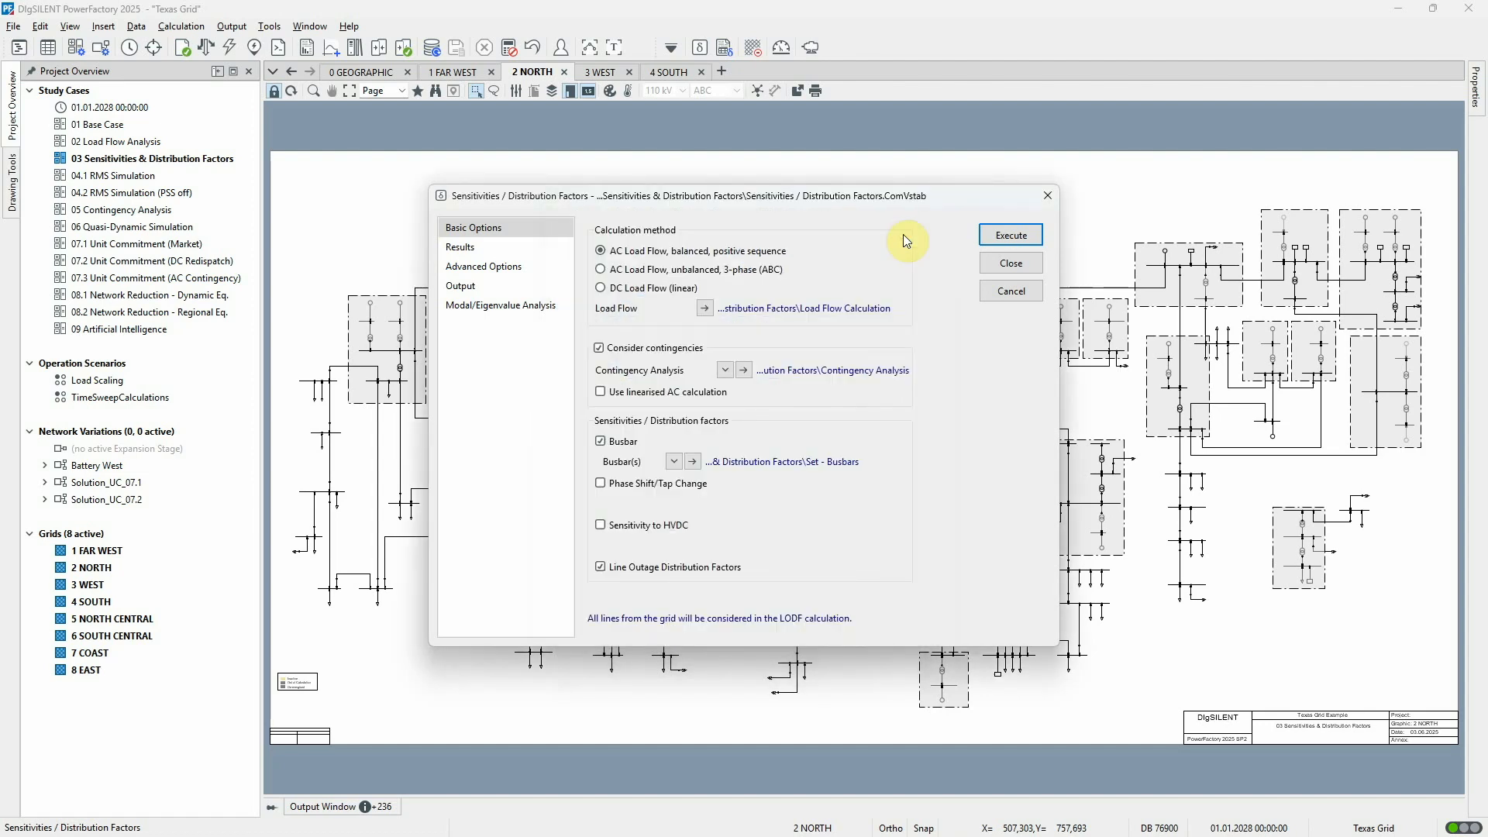
Assign the grids 1 FAR WEST, 2 NORTH and 3 WEST as the sensitivity calculation's busbar selection
{"action": "left_click", "coordinate": [672, 463]}
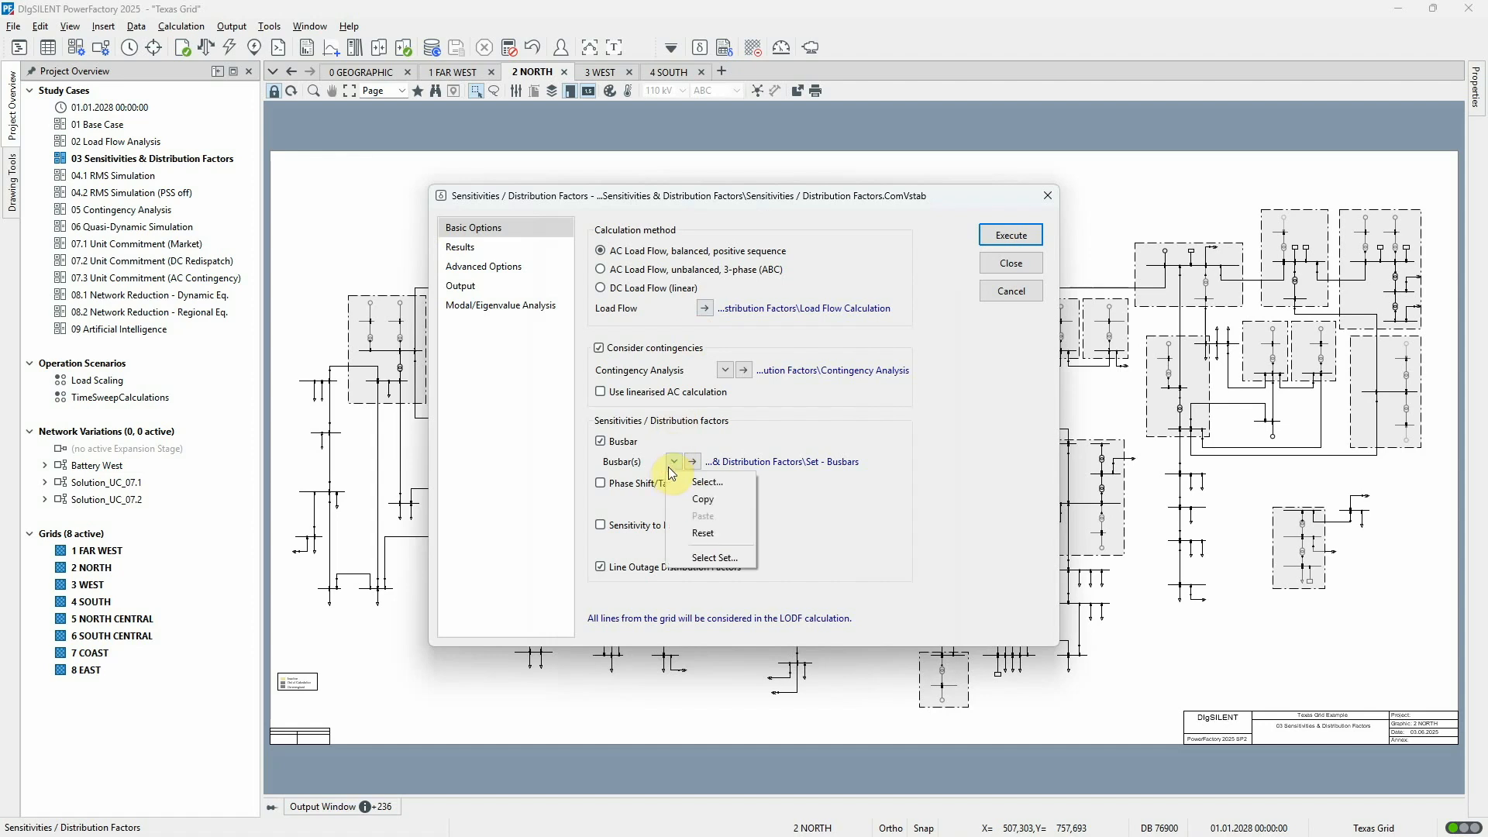
{"action": "left_click", "coordinate": [680, 482]}
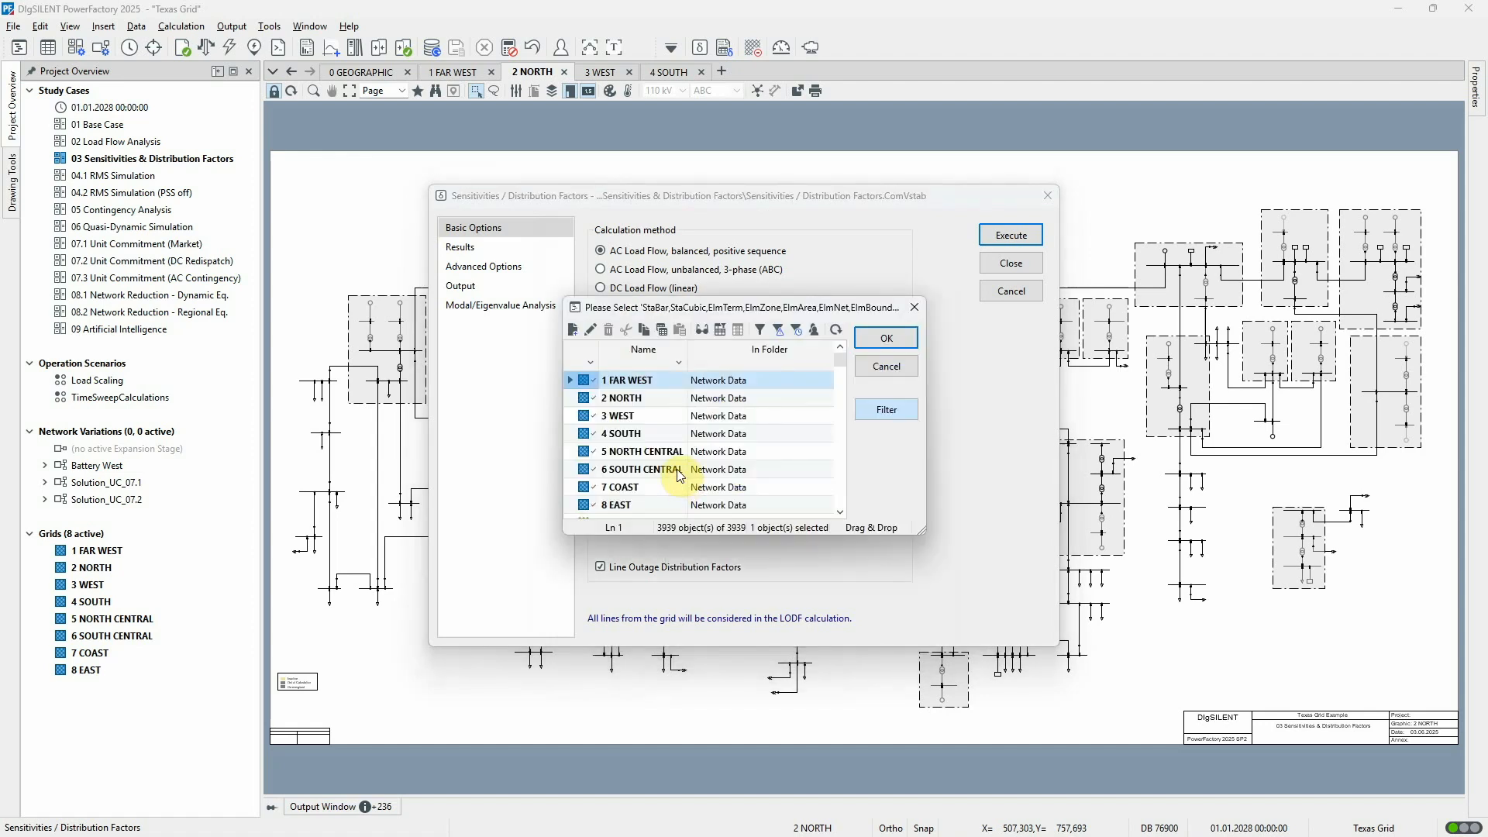
{"action": "left_click_drag", "start_coordinate": [581, 380], "coordinate": [585, 415]}
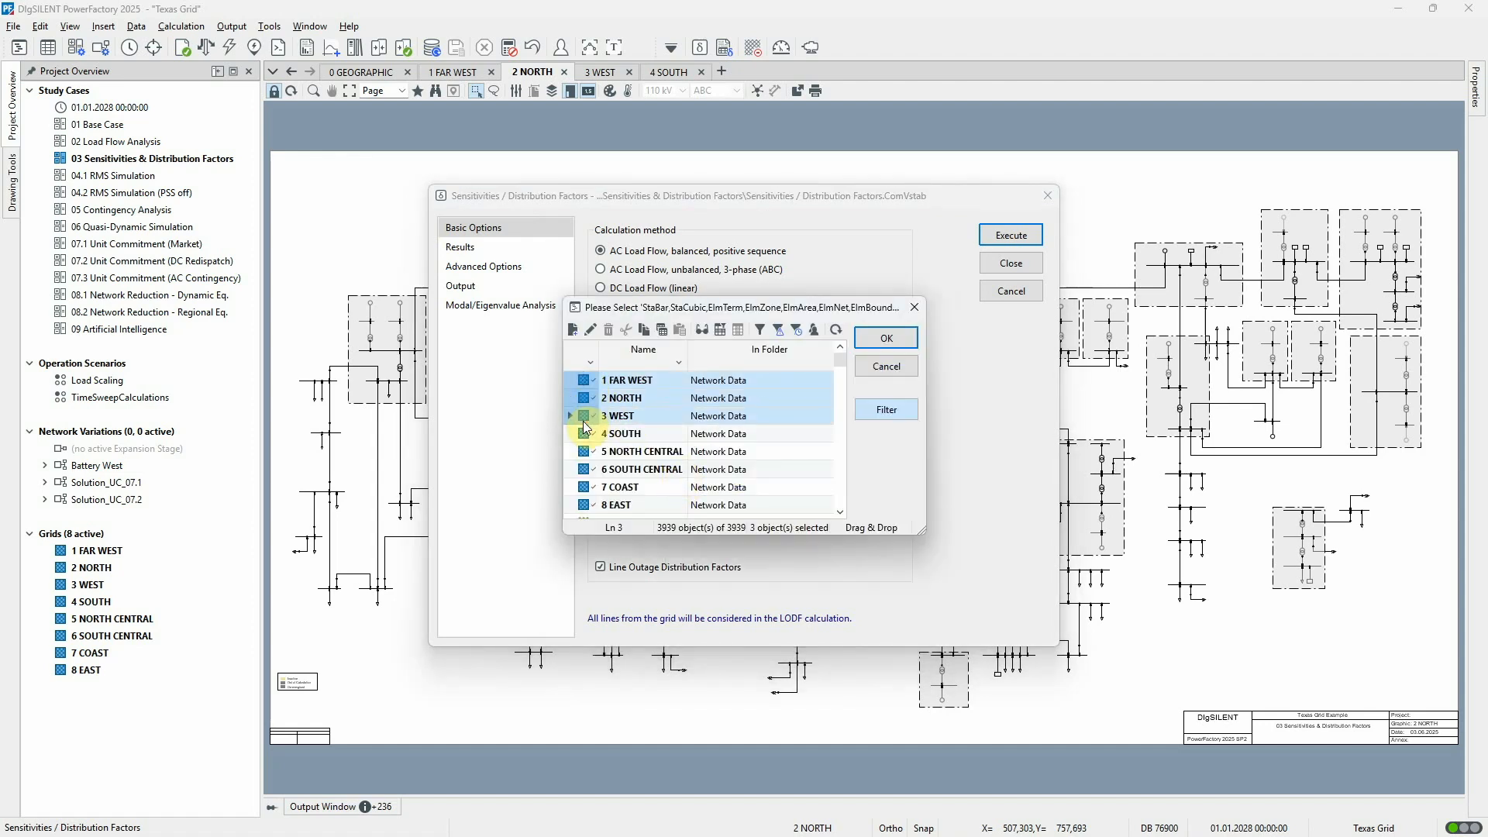
{"action": "left_click", "coordinate": [887, 339]}
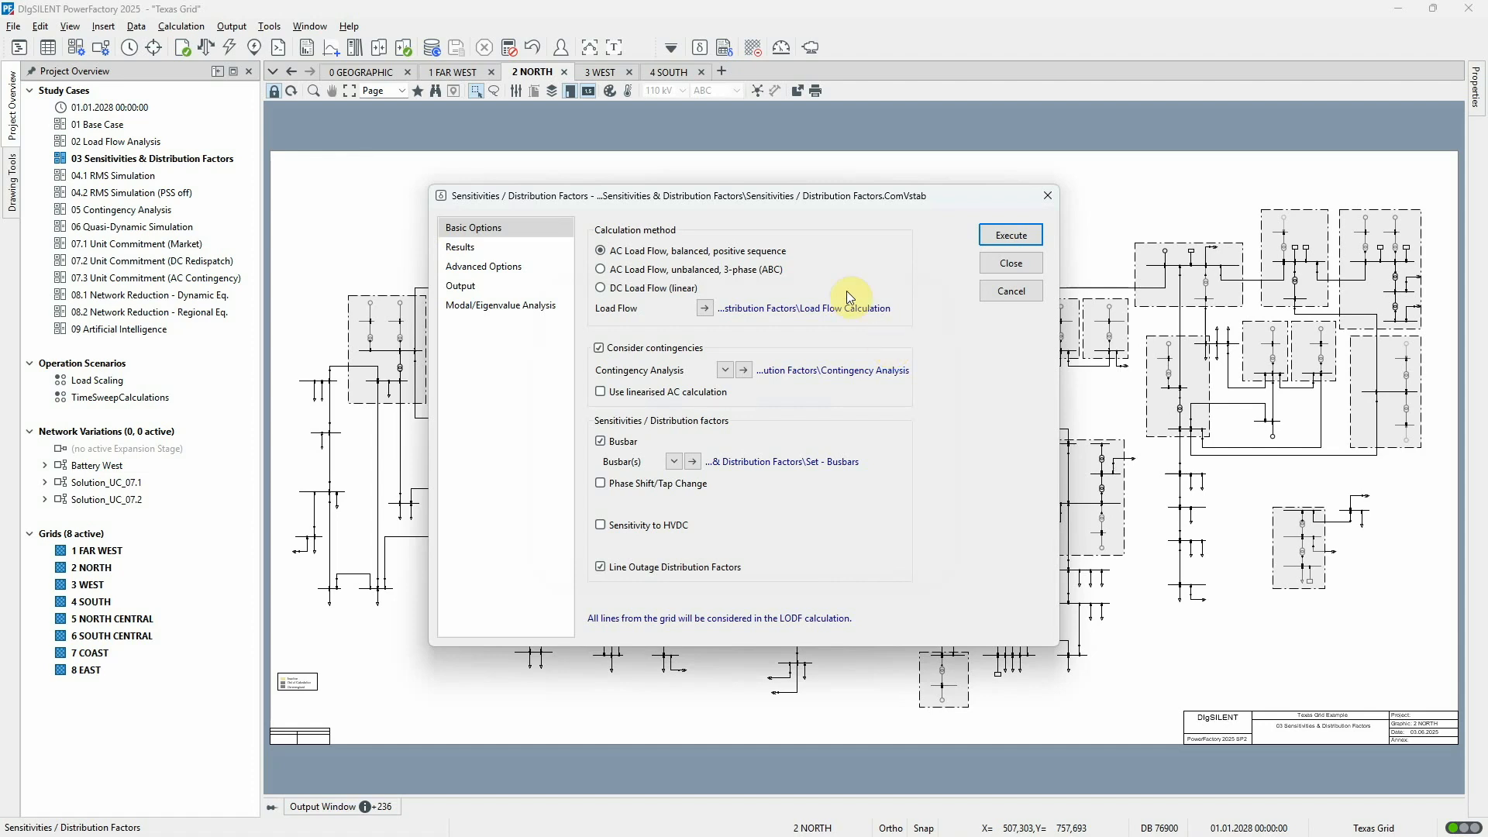
Execute the sensitivities calculation with power change on all buses simultaneously, regional sensitivities and boundary sensitivity between adjacent regions enabled
{"action": "left_click", "coordinate": [547, 268]}
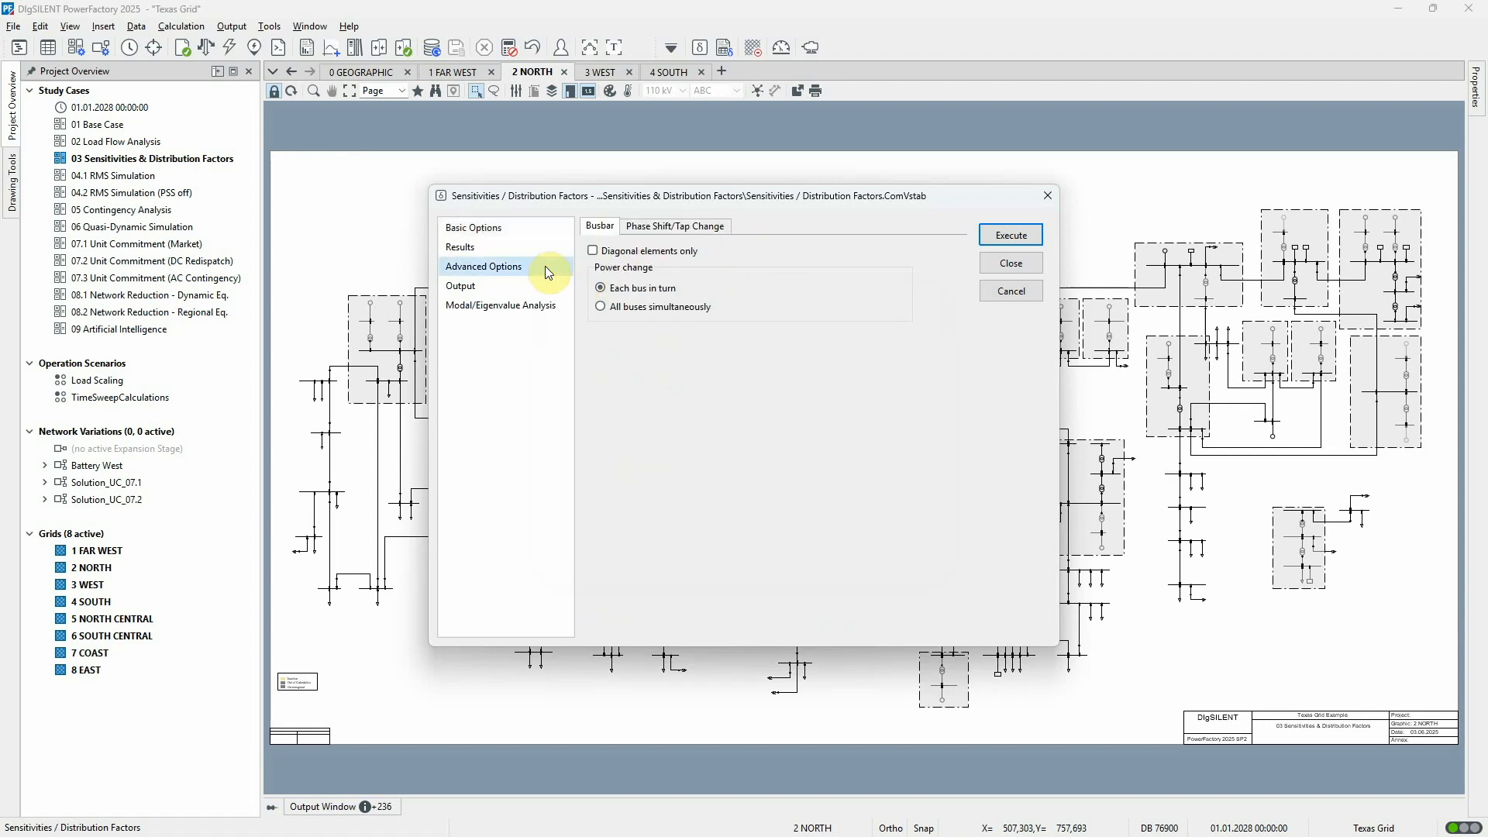
{"action": "left_click", "coordinate": [603, 307]}
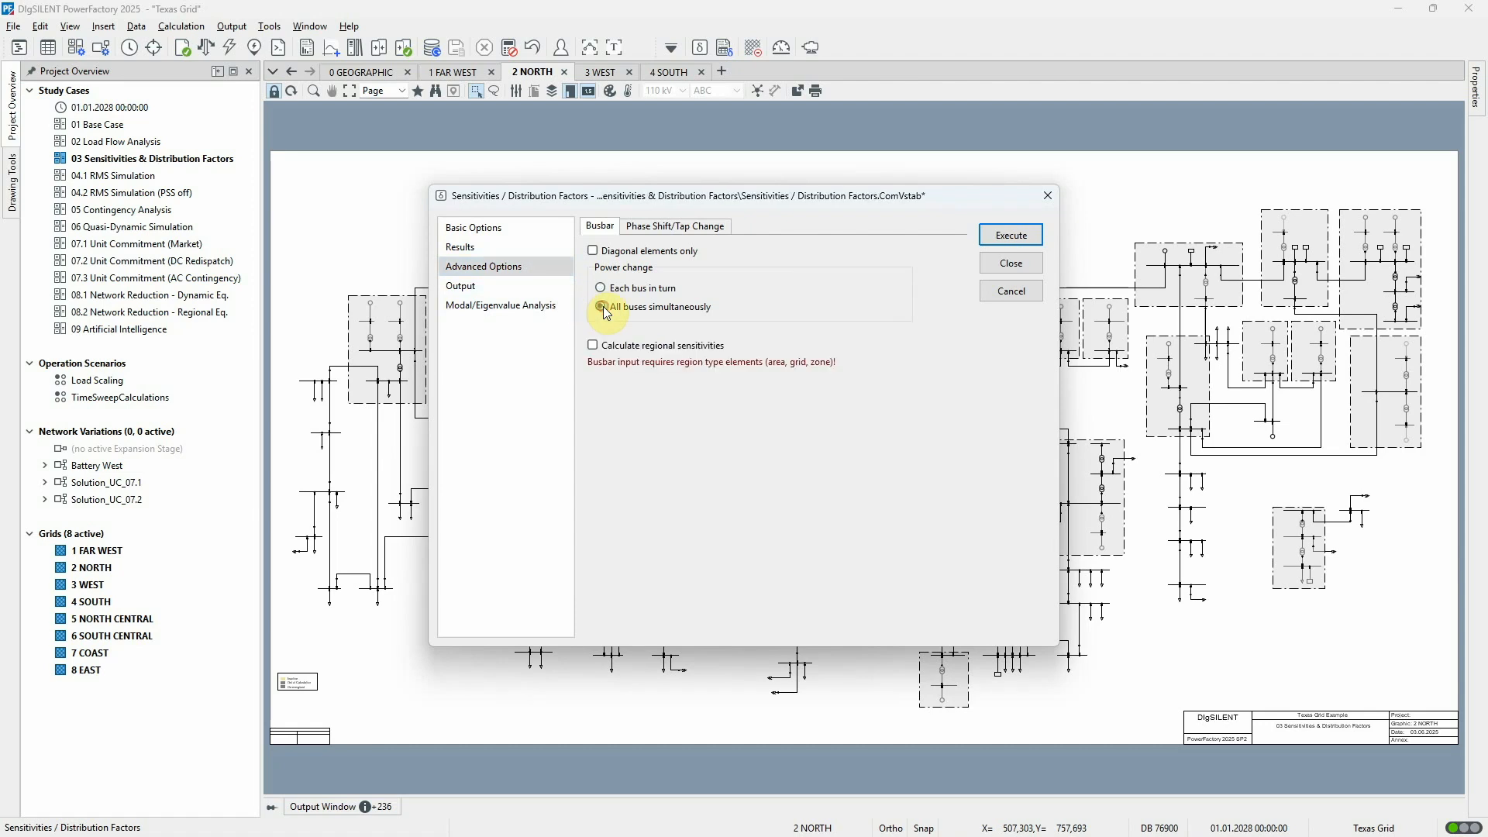
{"action": "left_click", "coordinate": [594, 345]}
{"action": "left_click", "coordinate": [597, 379]}
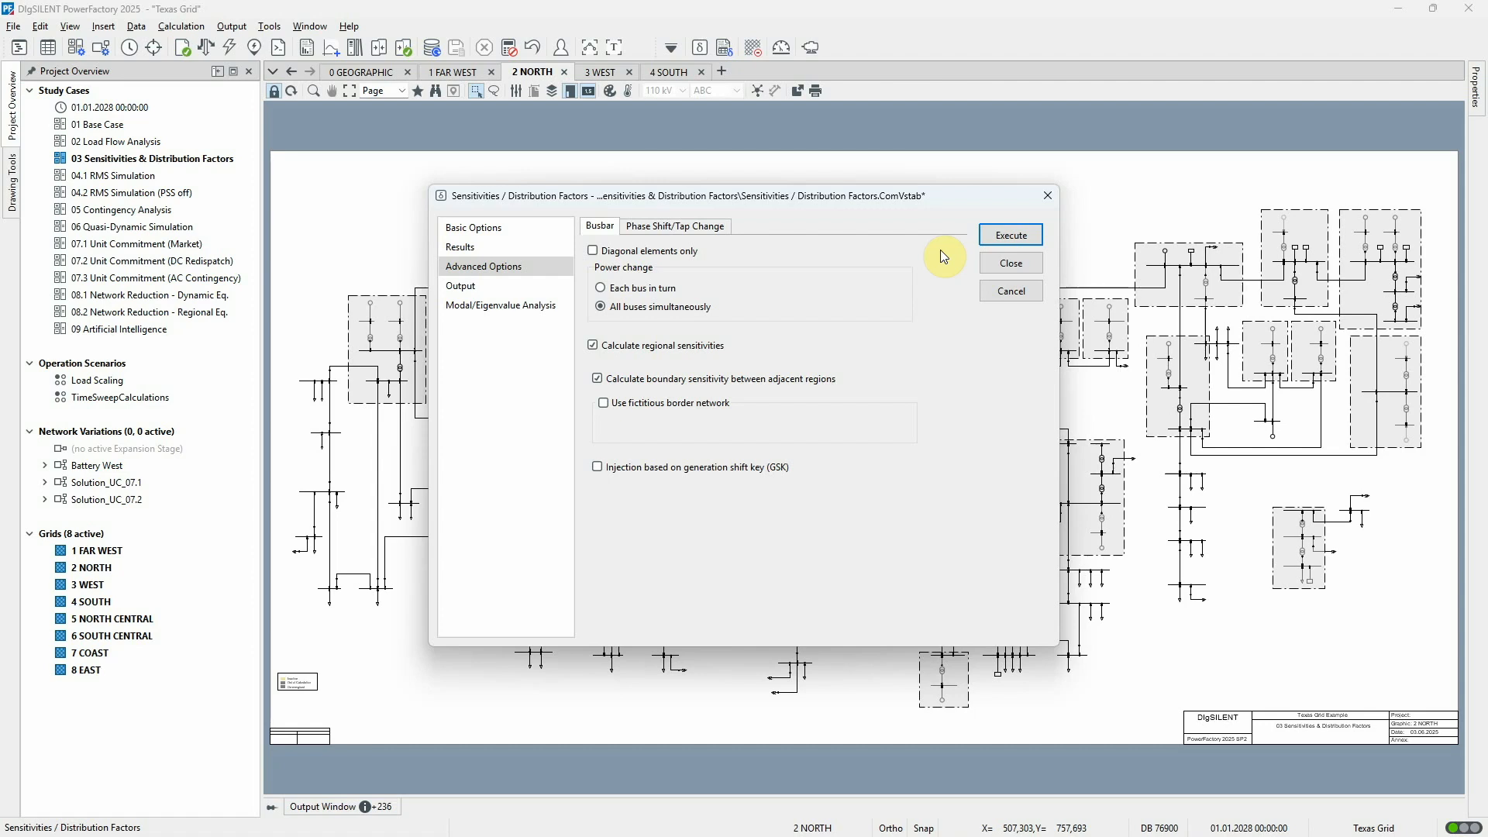
{"action": "left_click", "coordinate": [982, 234]}
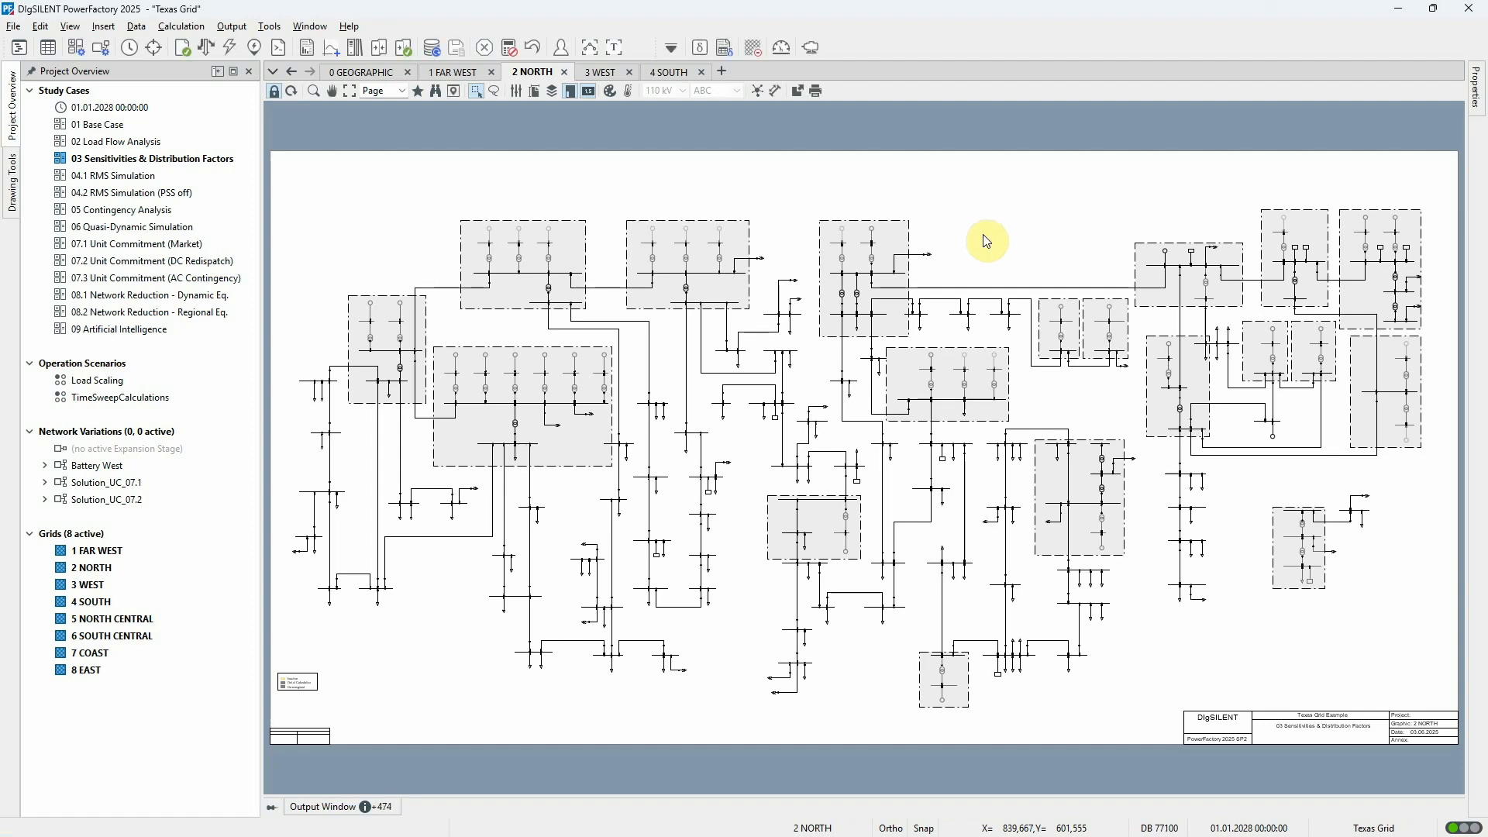
Generate the PTDF/OTDF and LODF reports, examine the regional PTDF/OTDF values in a maximized window, and close the whole report group
{"action": "left_click", "coordinate": [723, 48]}
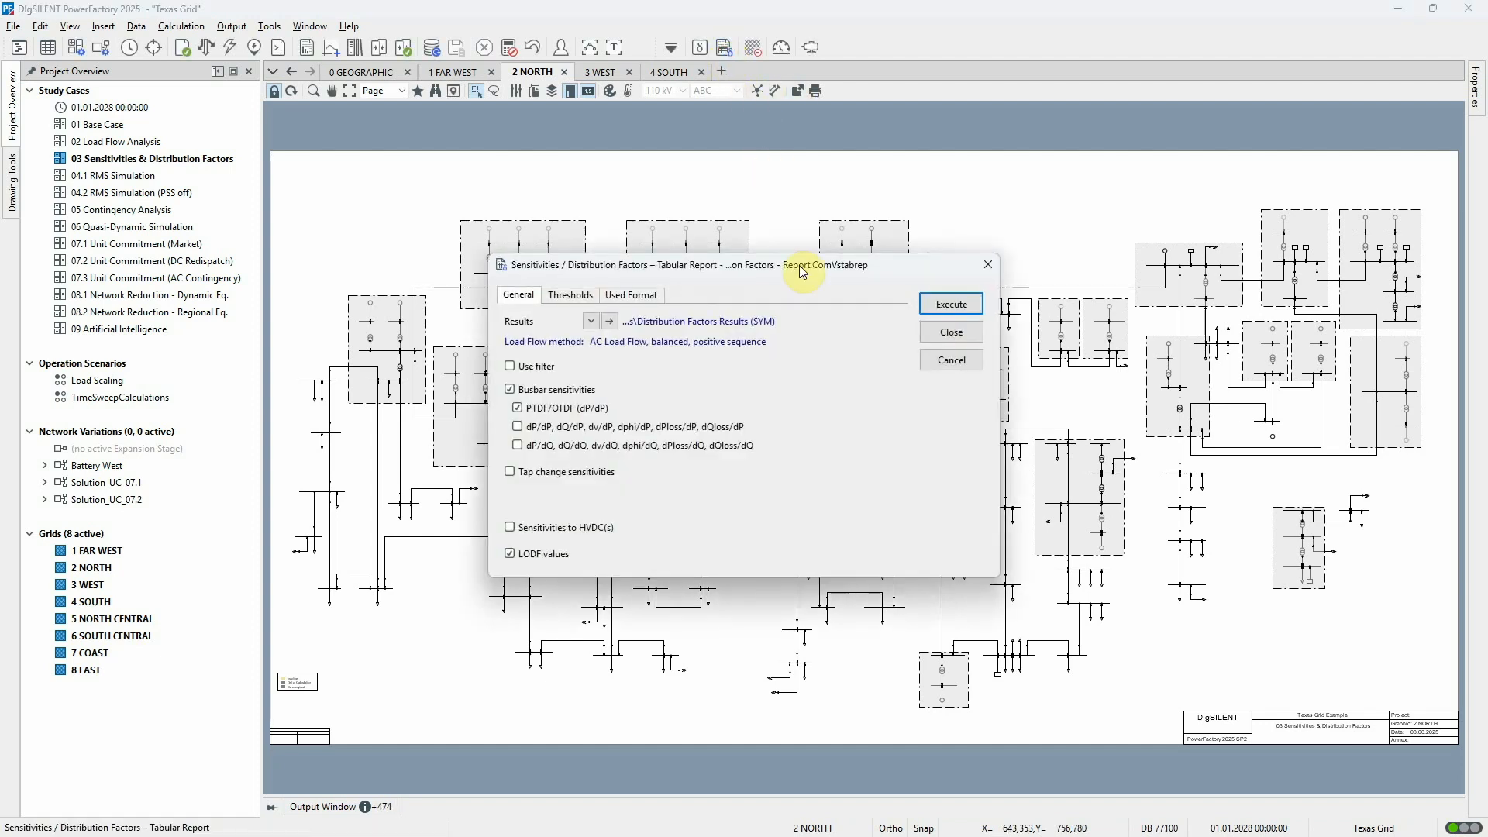
{"action": "left_click", "coordinate": [952, 303]}
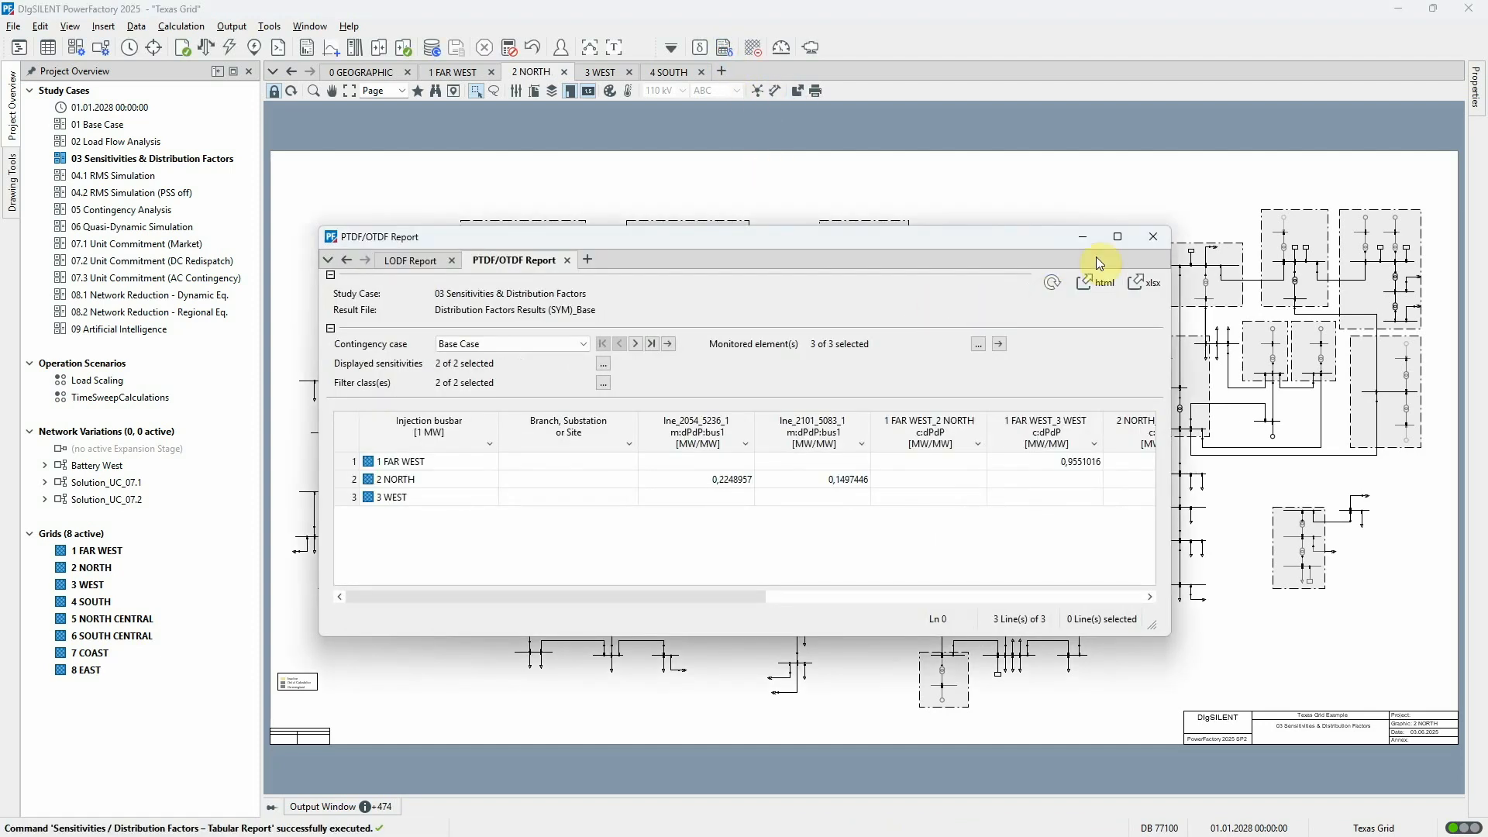
{"action": "left_click", "coordinate": [1117, 236]}
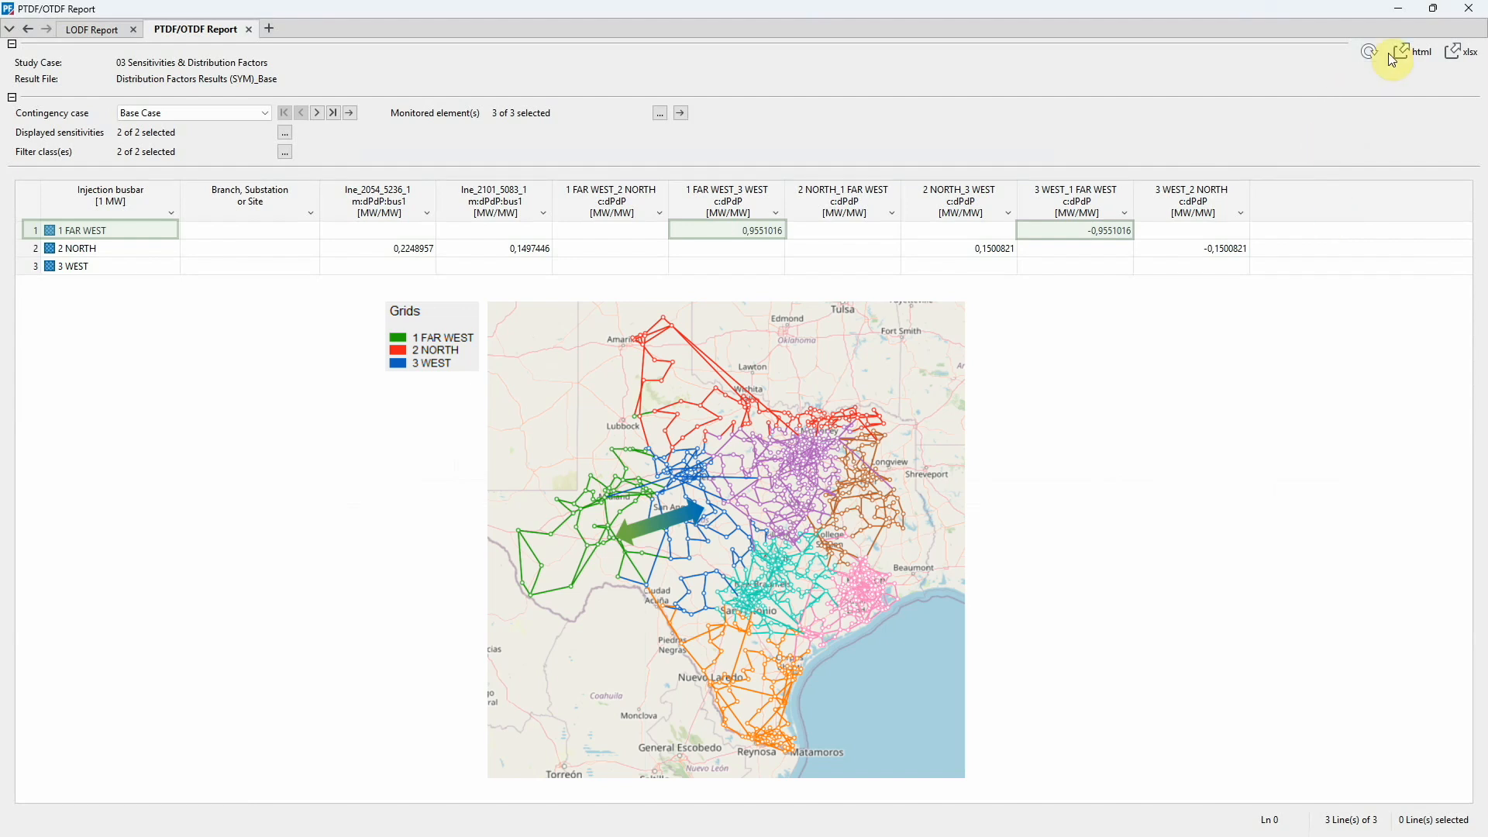
{"action": "left_click", "coordinate": [1469, 8]}
{"action": "left_click", "coordinate": [837, 453]}
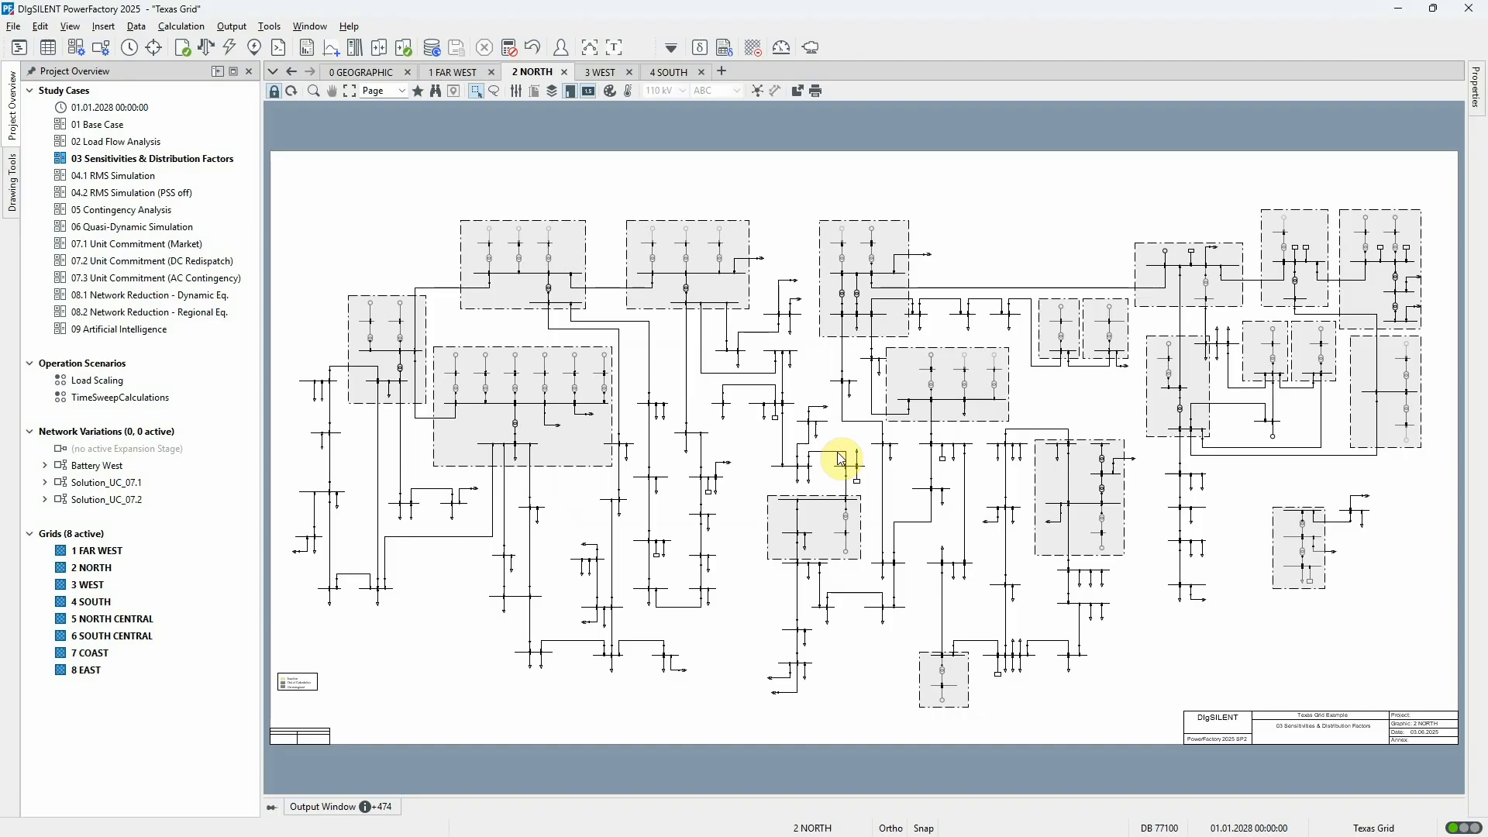
Enable the Phase Shift/Tap Change and Sensitivity to HVDC options for the sensitivities calculation
{"action": "left_click", "coordinate": [703, 50]}
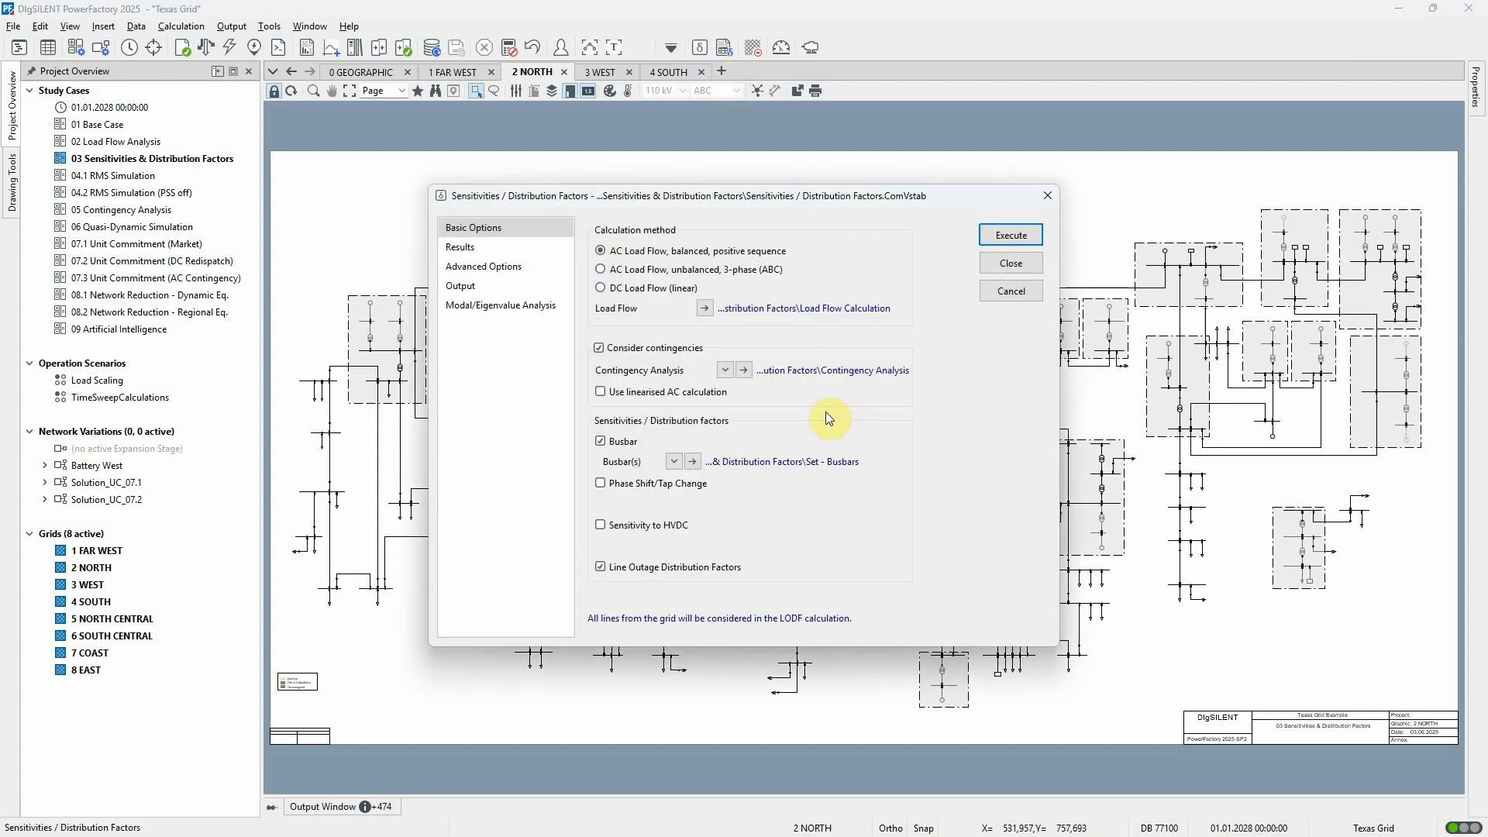
{"action": "left_click", "coordinate": [601, 483]}
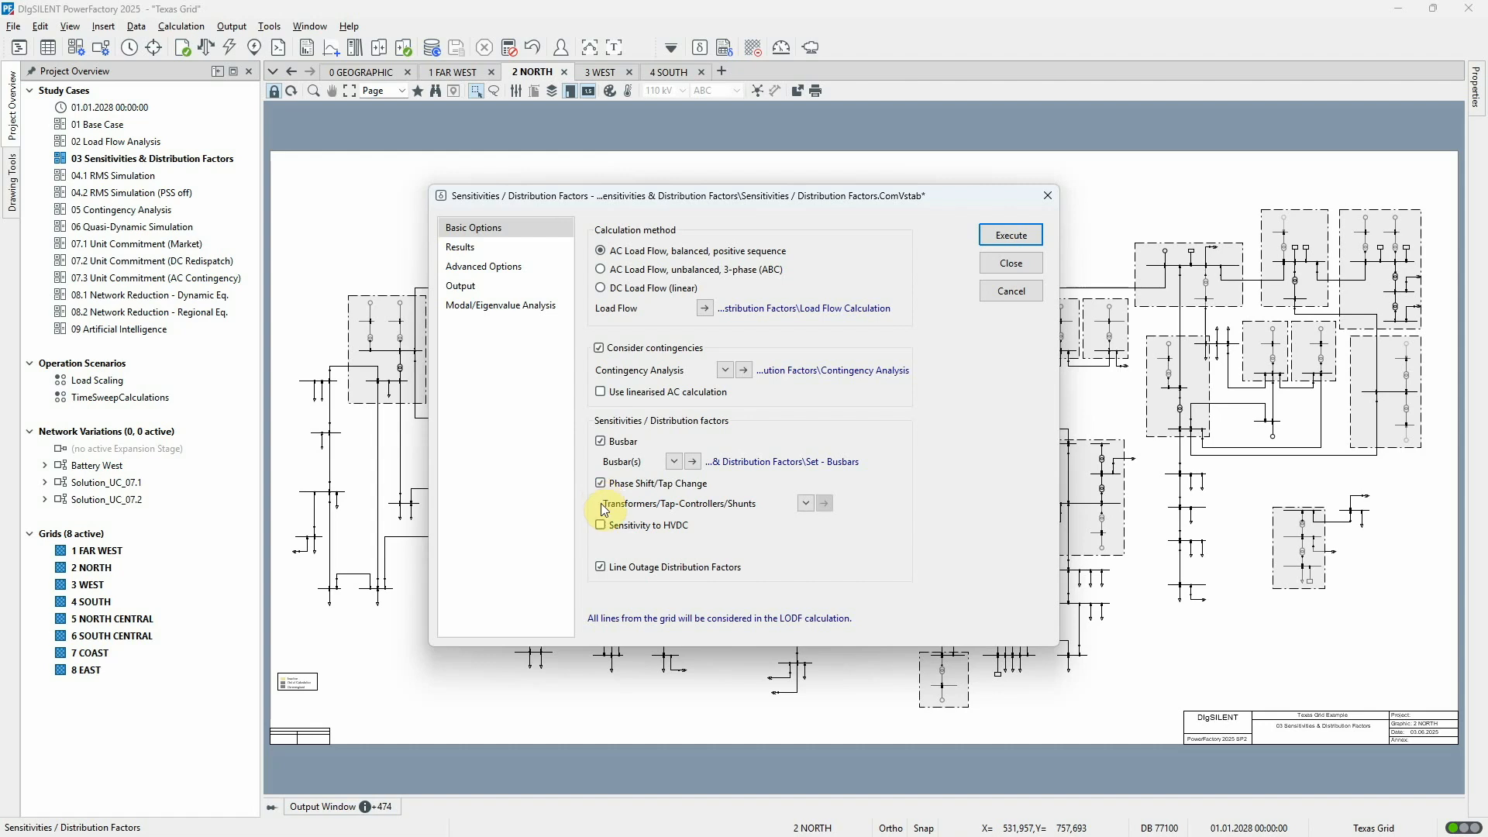
{"action": "left_click", "coordinate": [599, 527]}
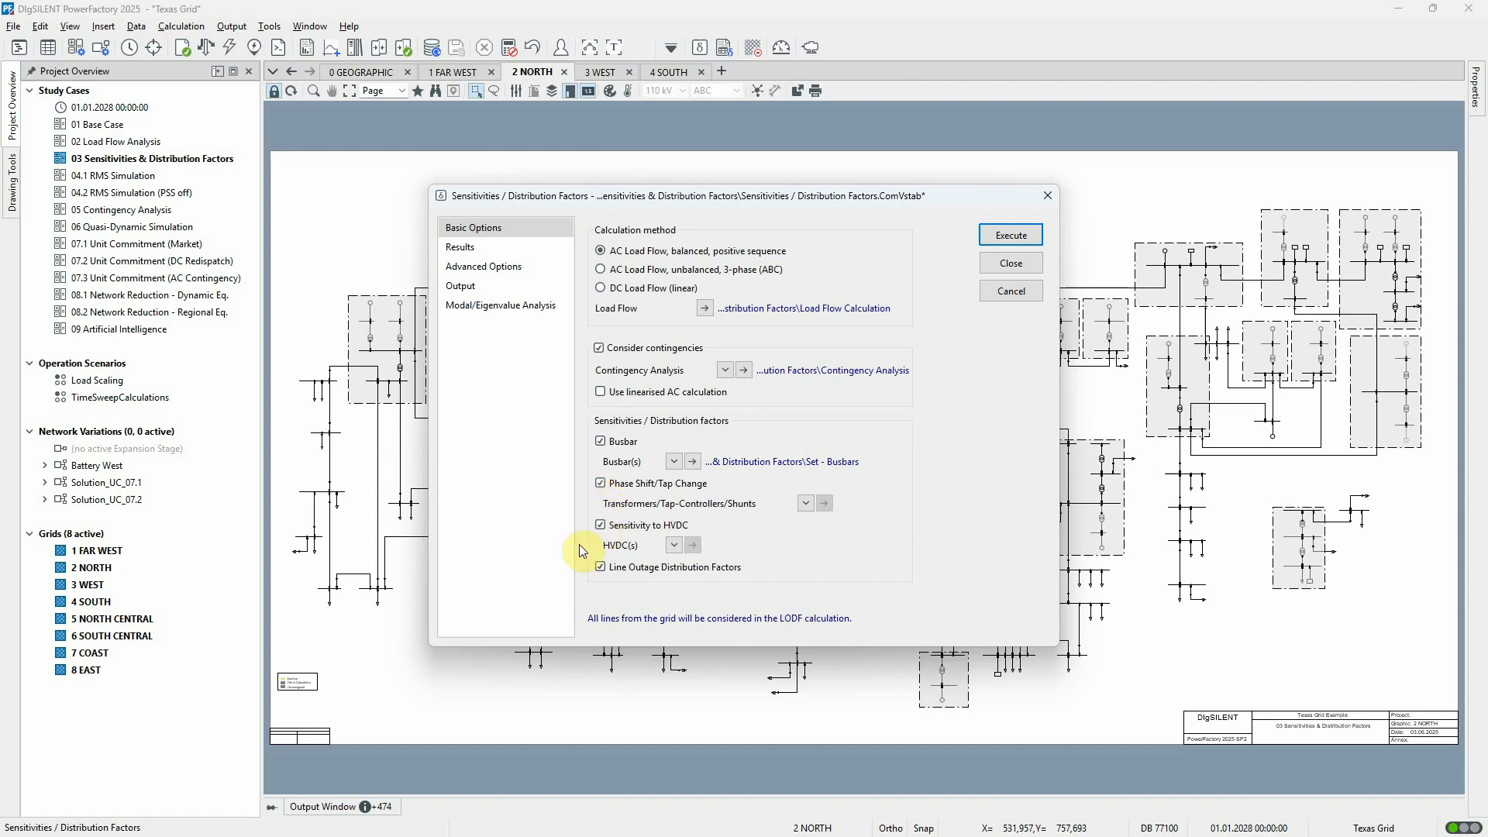